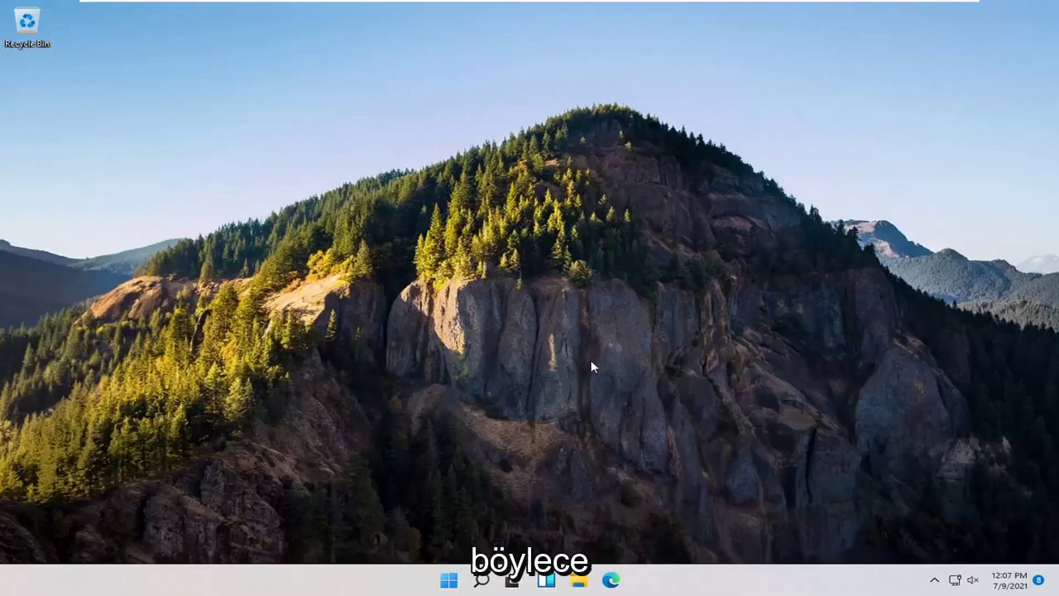
- Search Windows for 'windows features' and open Turn Windows features on or off
{"action": "left_click", "coordinate": [483, 582]}
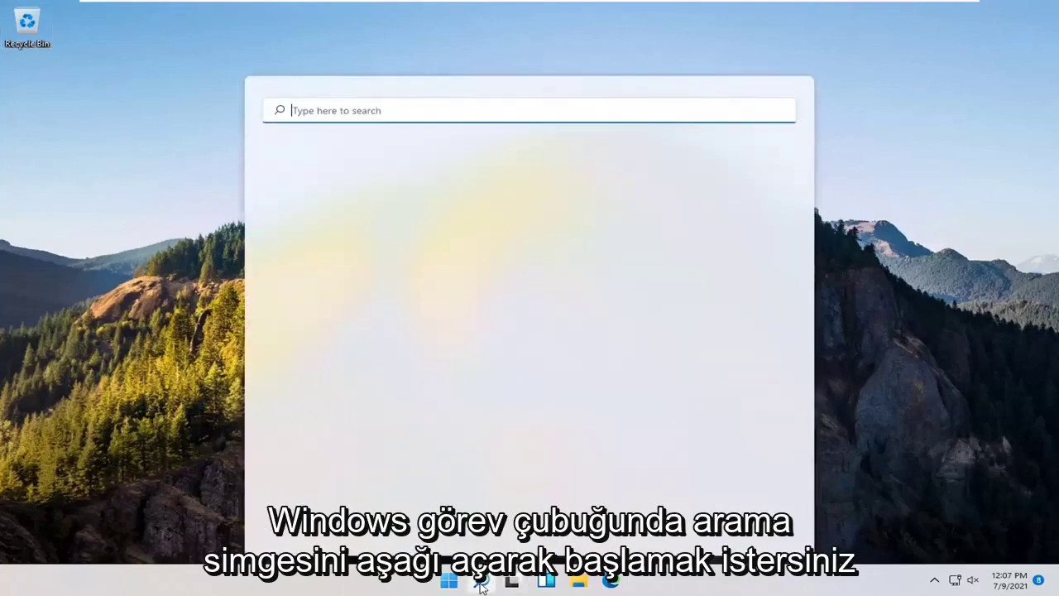
{"action": "type", "text": "w"}
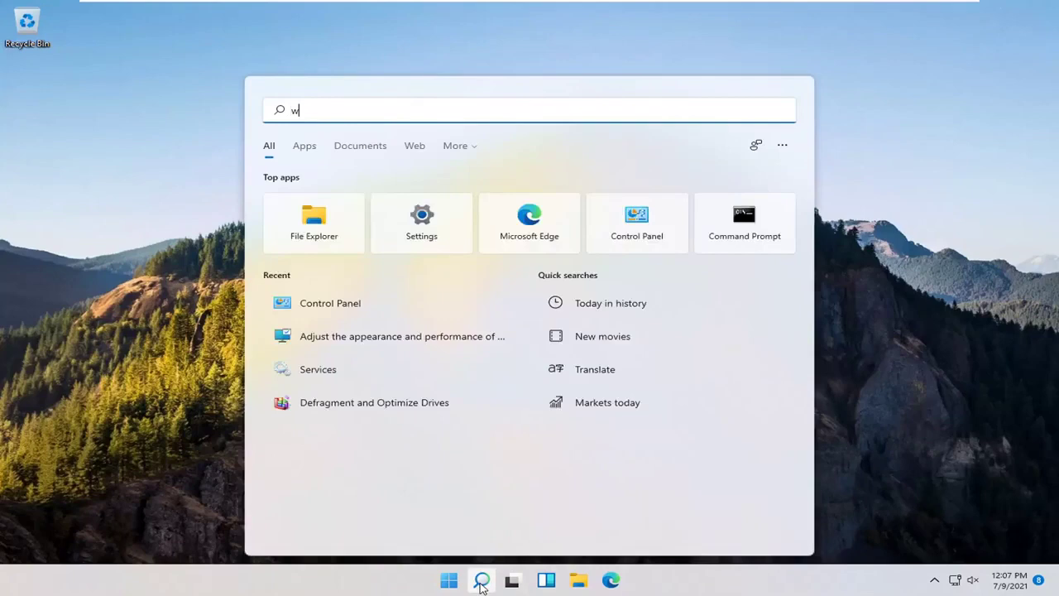
{"action": "type", "text": "indows features"}
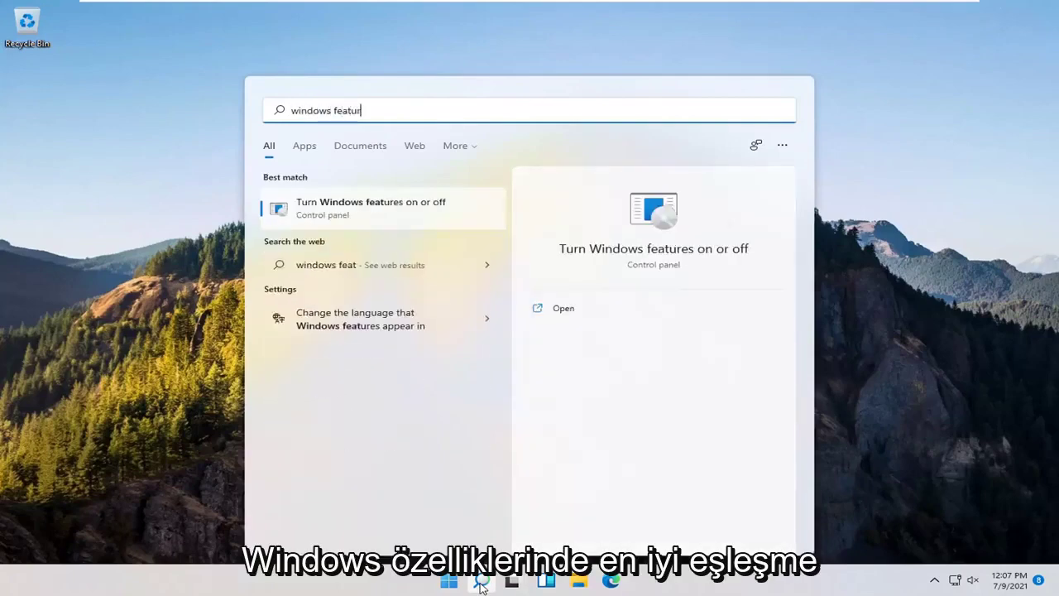
{"action": "left_click", "coordinate": [405, 206]}
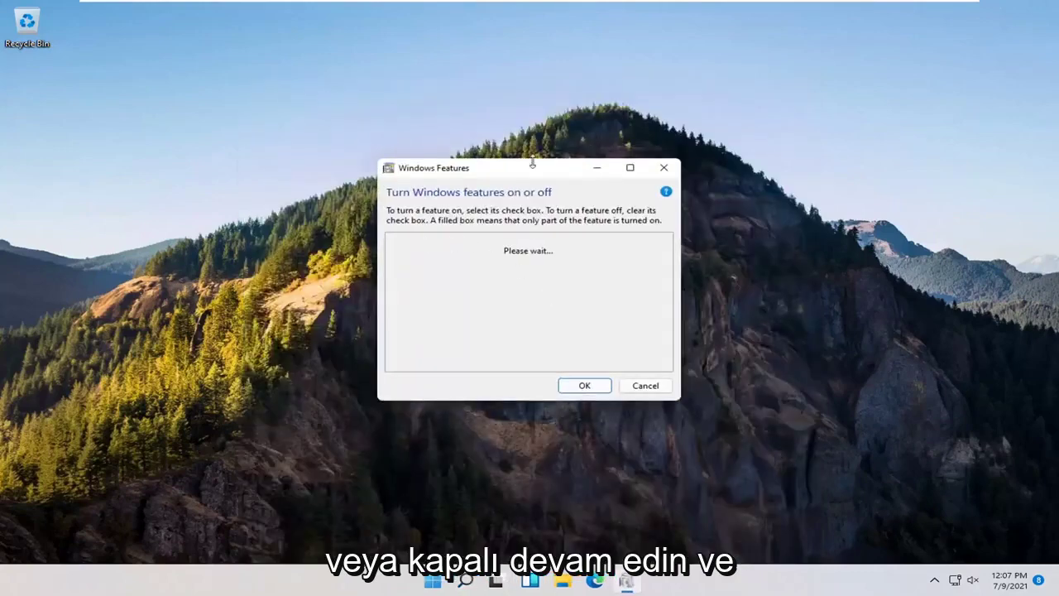
- Expand SMB 1.0/CIFS File Sharing Support and tick SMB 1.0/CIFS Client
{"action": "left_click_drag", "start_coordinate": [535, 168], "coordinate": [541, 161]}
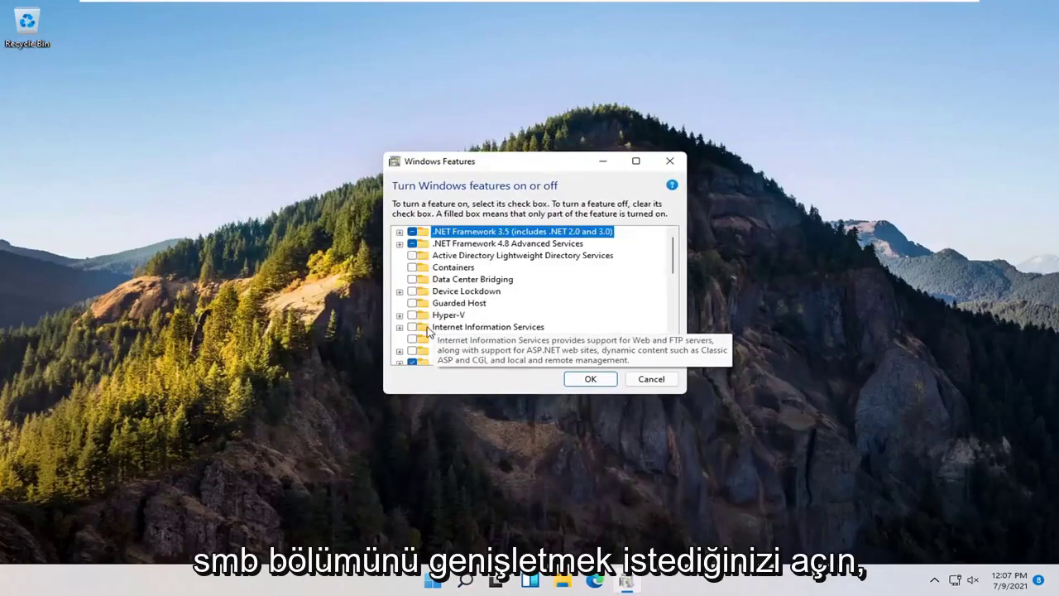
{"action": "scroll", "coordinate": [428, 331], "scroll_direction": "down", "scroll_amount": 6}
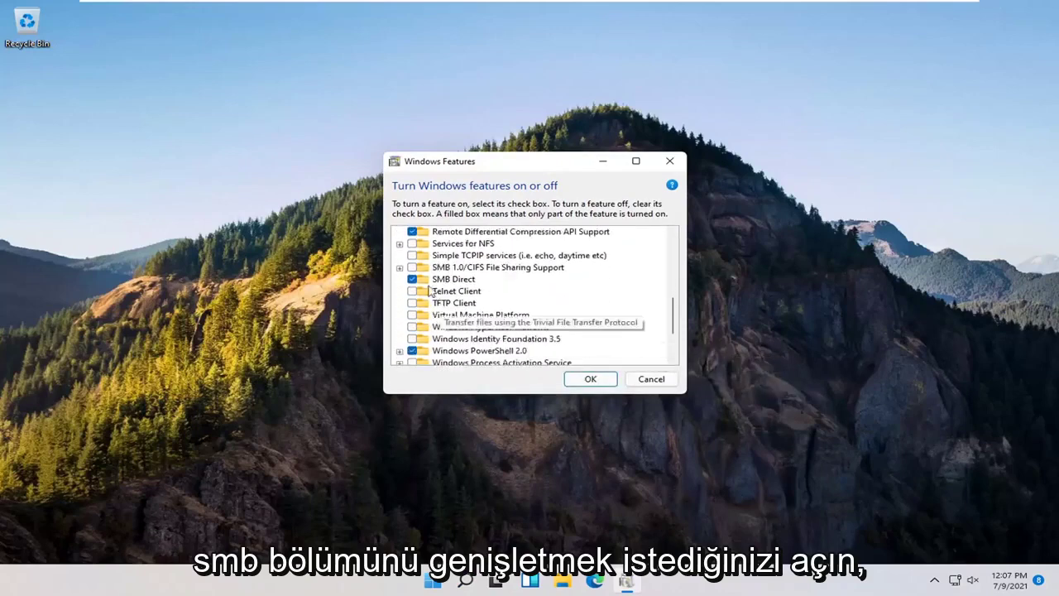
{"action": "left_click", "coordinate": [399, 268]}
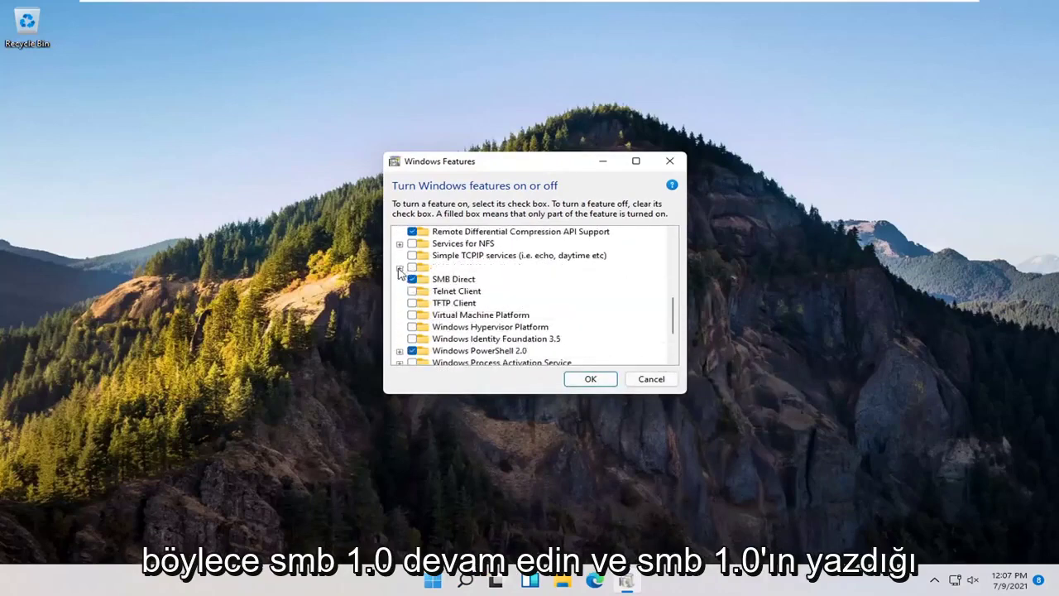
{"action": "left_click", "coordinate": [400, 268]}
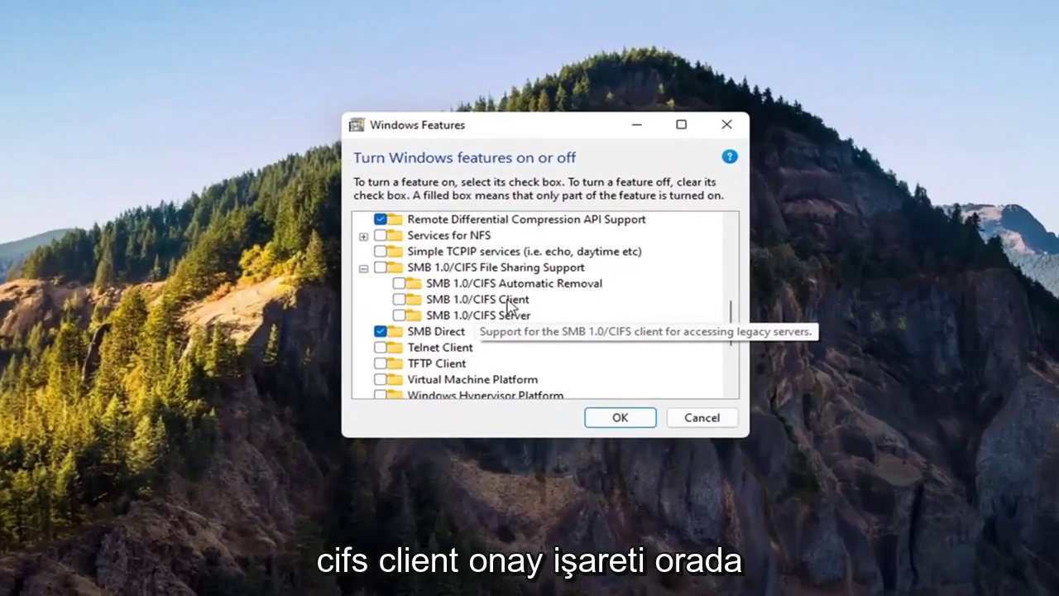
{"action": "left_click", "coordinate": [398, 299]}
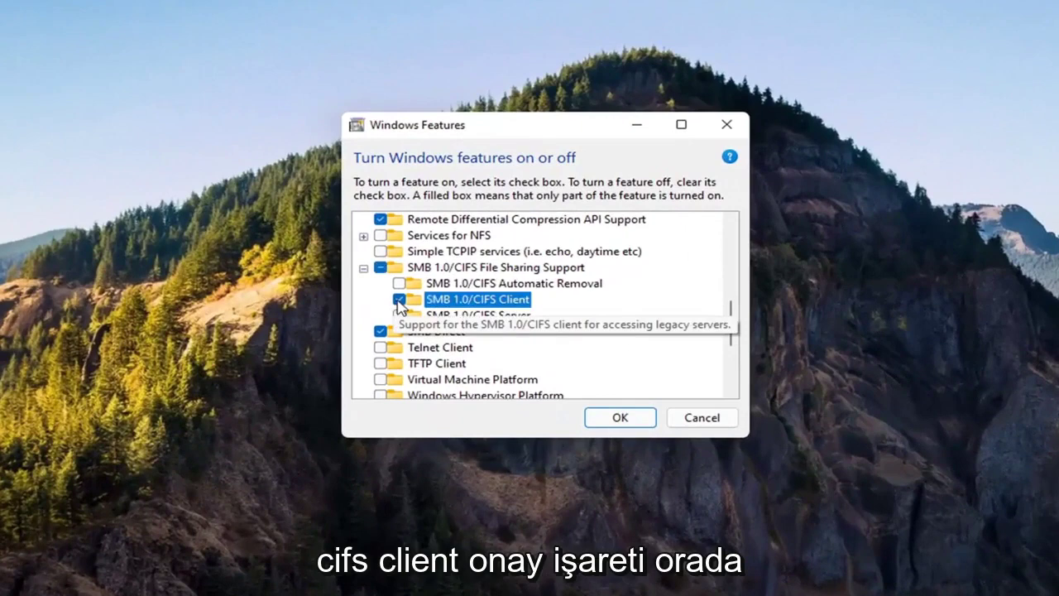
{"action": "left_click", "coordinate": [632, 422]}
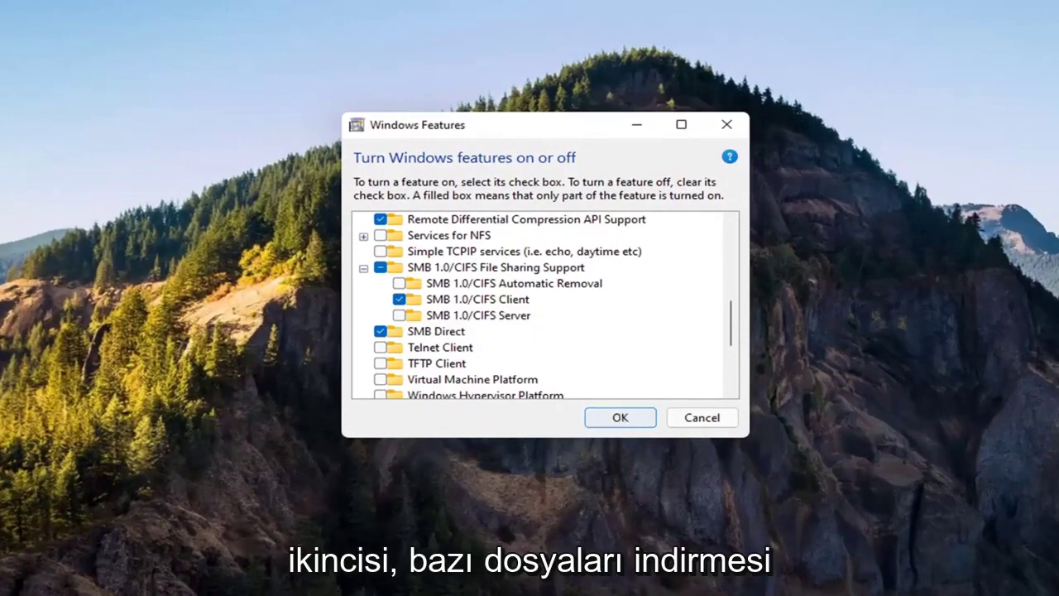
- Confirm the SMB 1.0/CIFS Client change so Windows installs it
{"action": "left_click", "coordinate": [621, 417]}
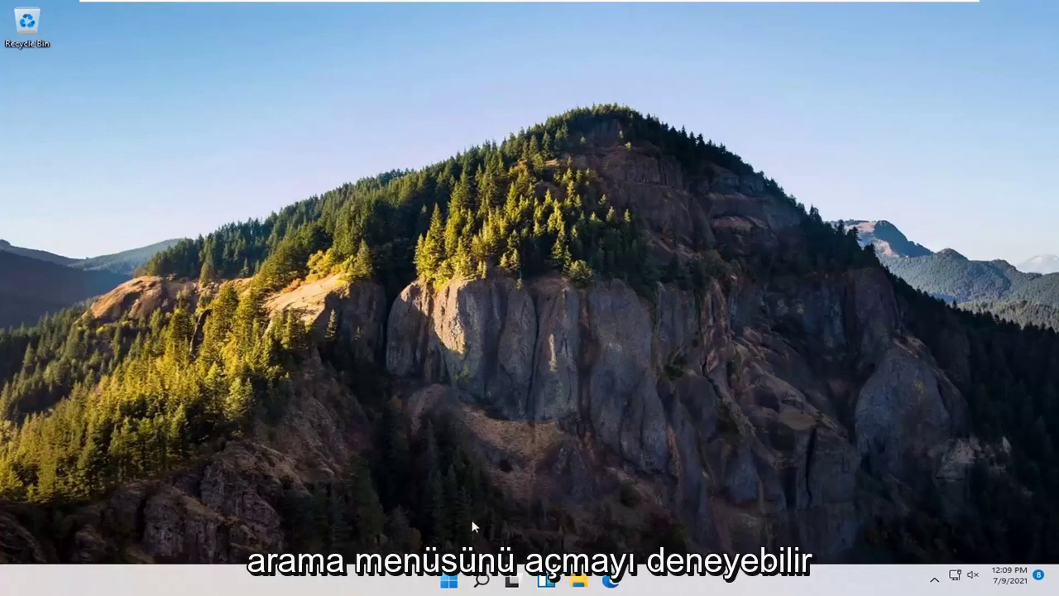
- Open Control Panel in Category view and go to Network and Internet > Network and Sharing Center
{"action": "left_click", "coordinate": [481, 579]}
{"action": "type", "text": "co"}
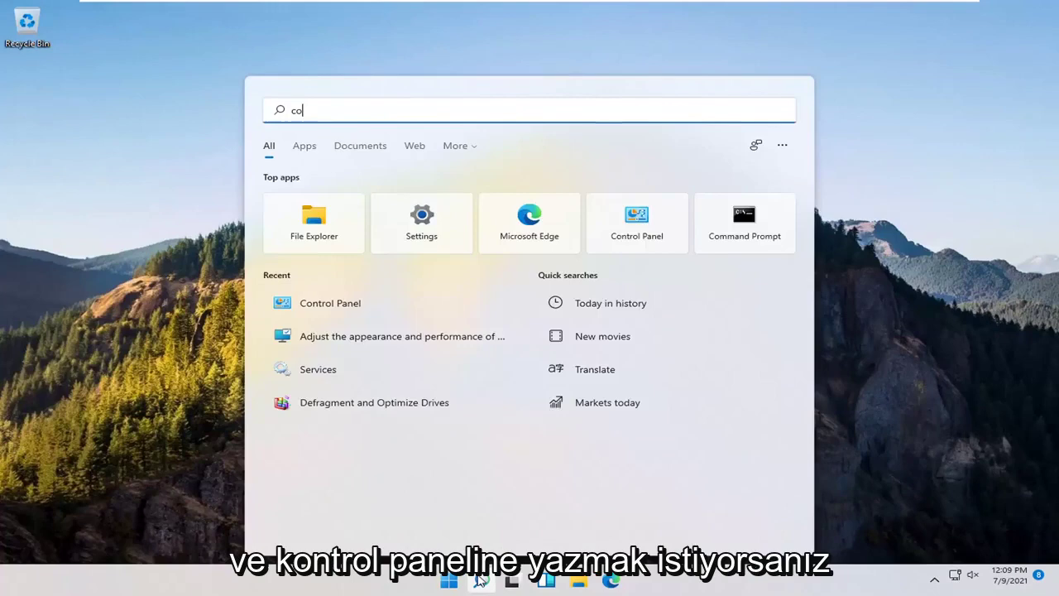
{"action": "type", "text": "ntrol panel"}
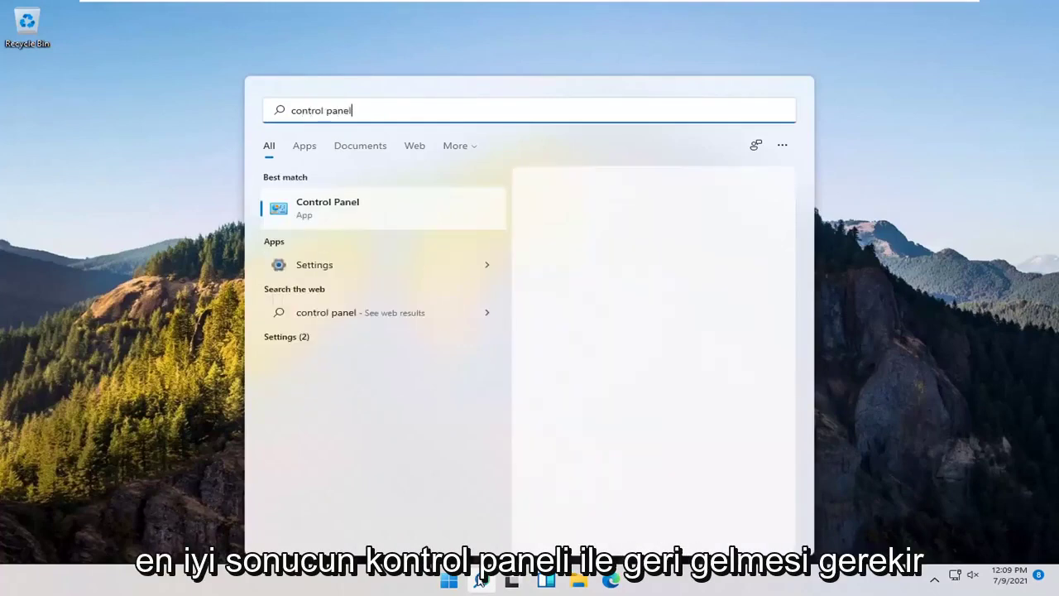
{"action": "left_click", "coordinate": [344, 217]}
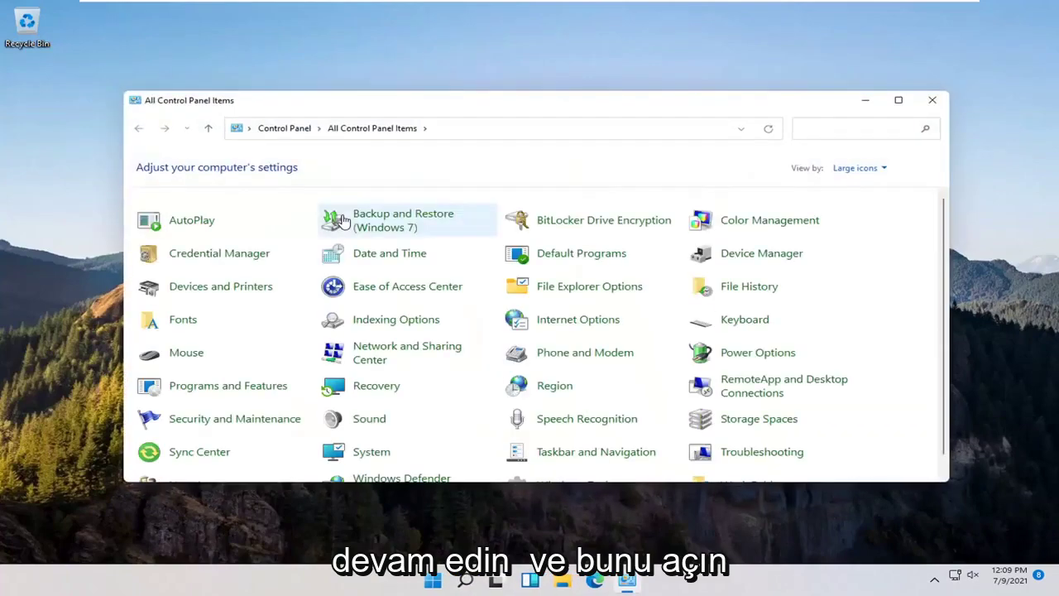
{"action": "left_click", "coordinate": [856, 168]}
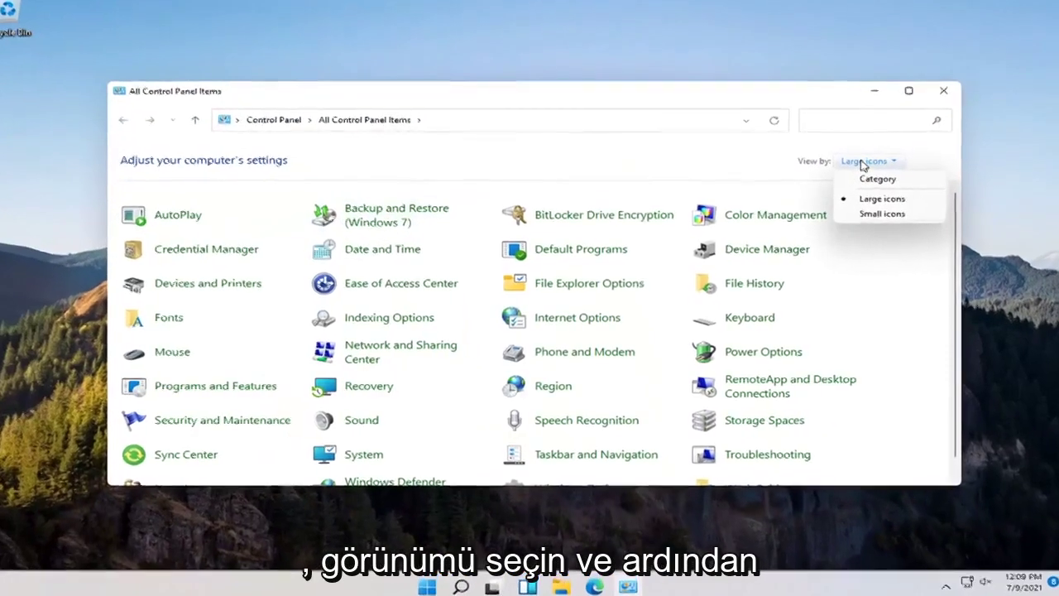
{"action": "left_click", "coordinate": [876, 179]}
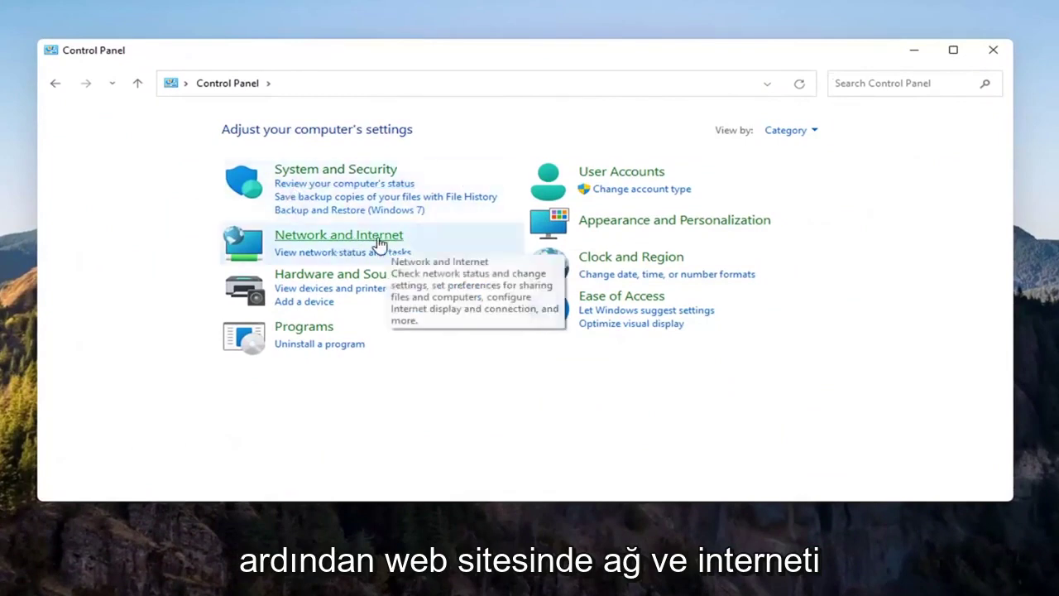
{"action": "left_click", "coordinate": [364, 238]}
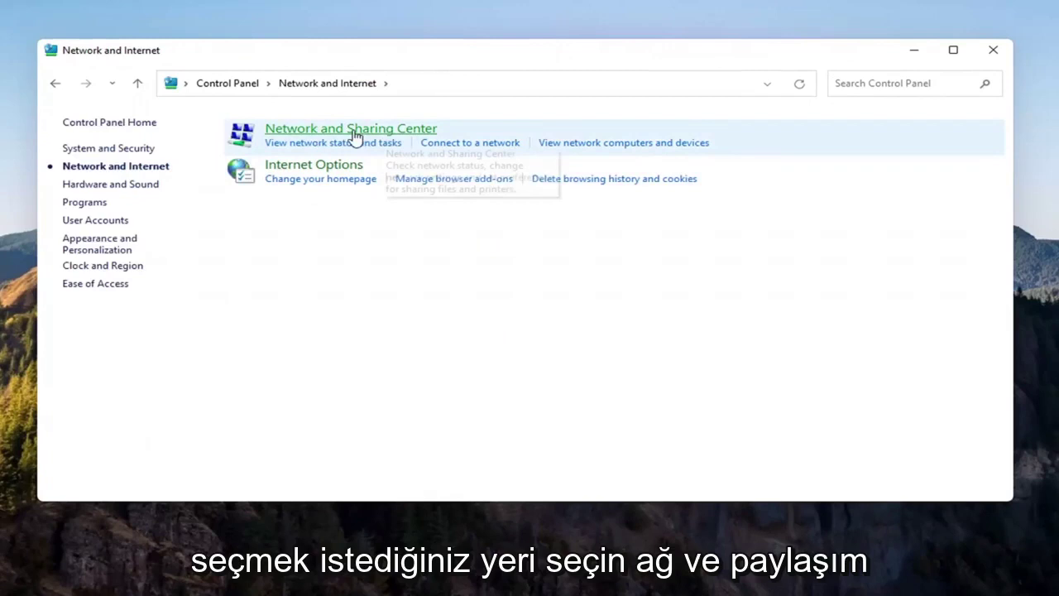
{"action": "left_click", "coordinate": [388, 130]}
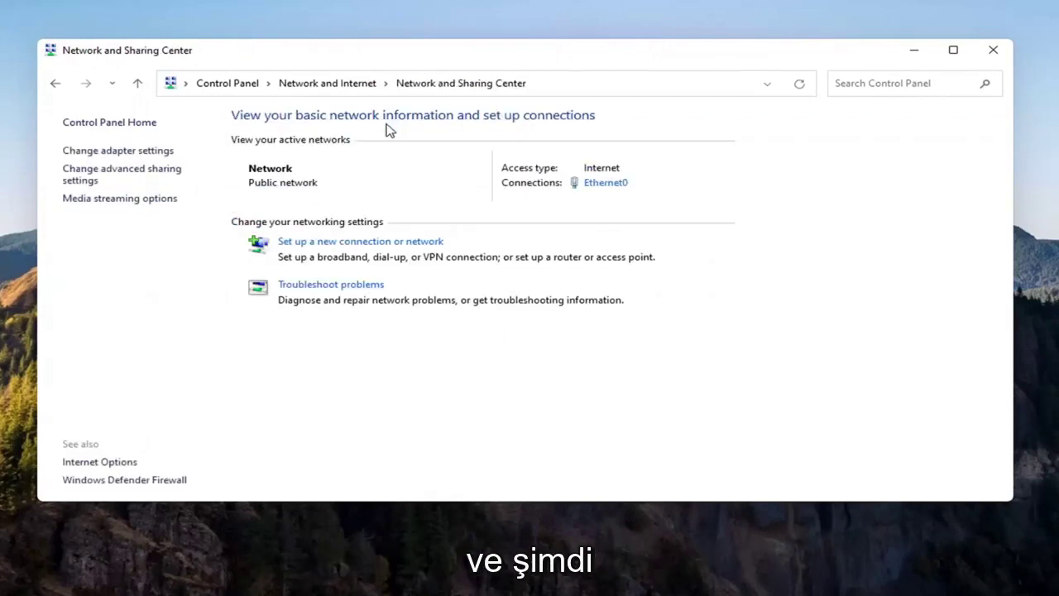
- Turn on file and printer sharing for the Private profile and save the changes
{"action": "left_click", "coordinate": [87, 182]}
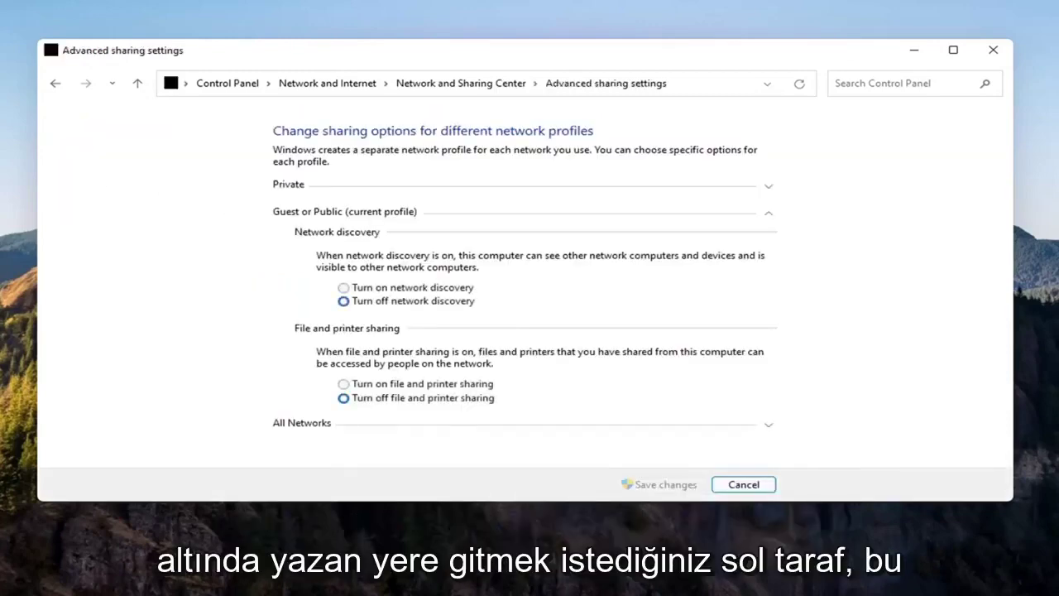
{"action": "left_click", "coordinate": [312, 185]}
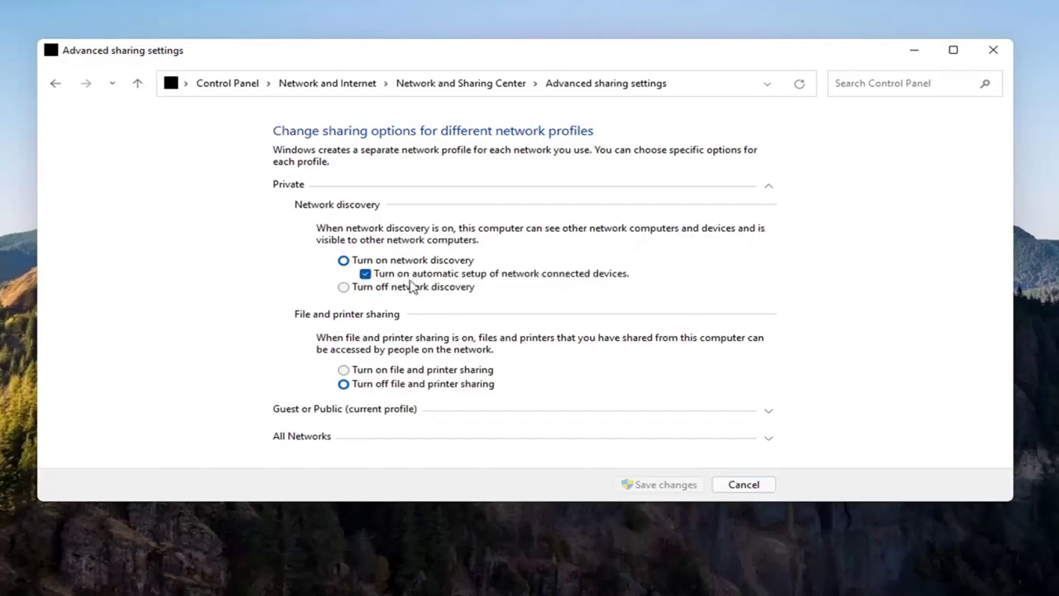
{"action": "left_click", "coordinate": [343, 369]}
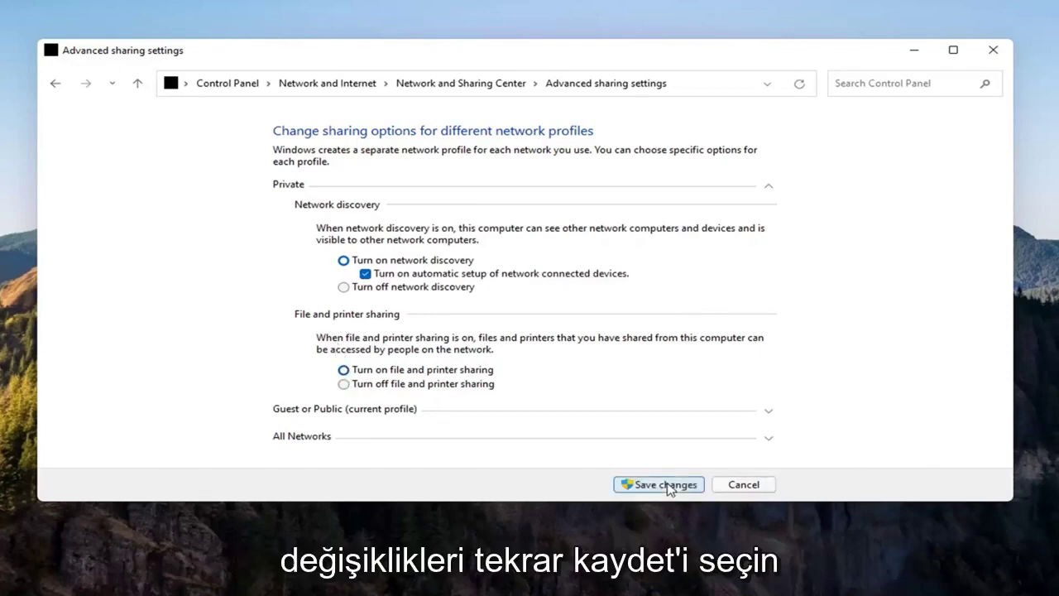
{"action": "left_click", "coordinate": [667, 486]}
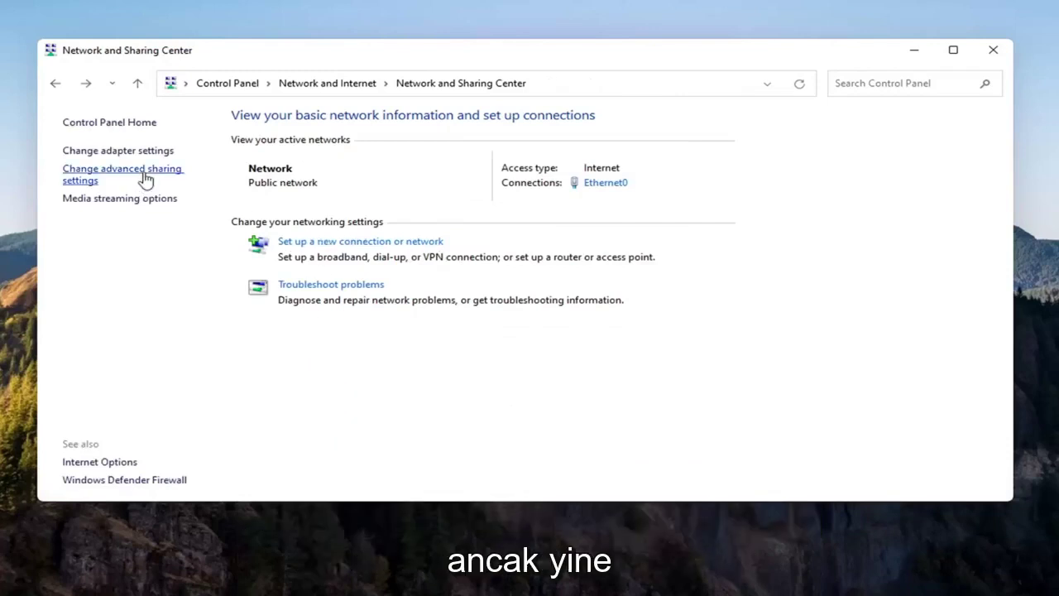
- Reopen advanced sharing settings to verify the Private profile's saved sharing options
{"action": "left_click", "coordinate": [145, 179]}
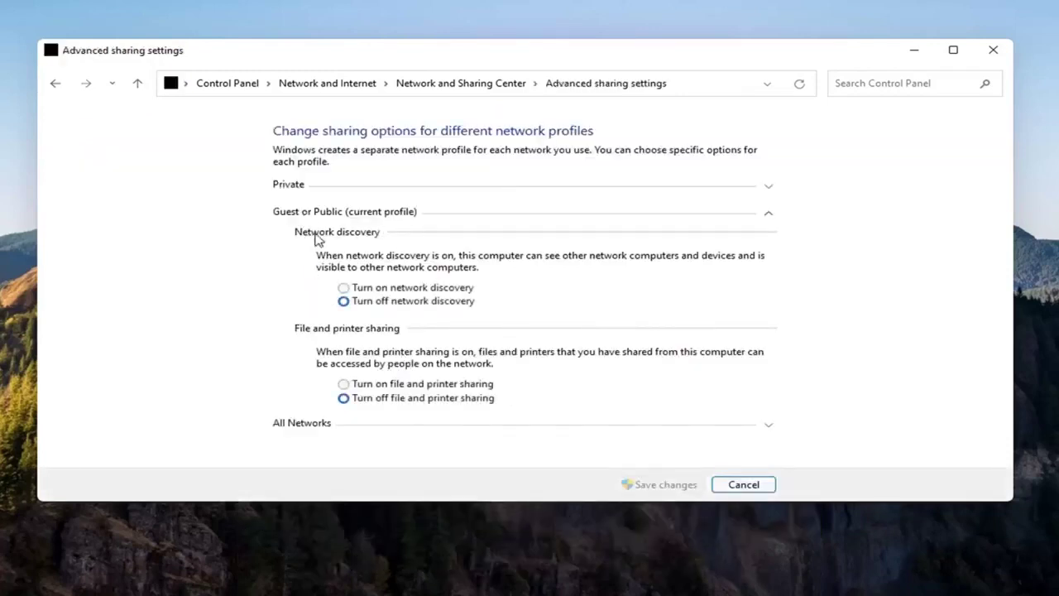
{"action": "left_click", "coordinate": [314, 212]}
{"action": "left_click", "coordinate": [311, 187]}
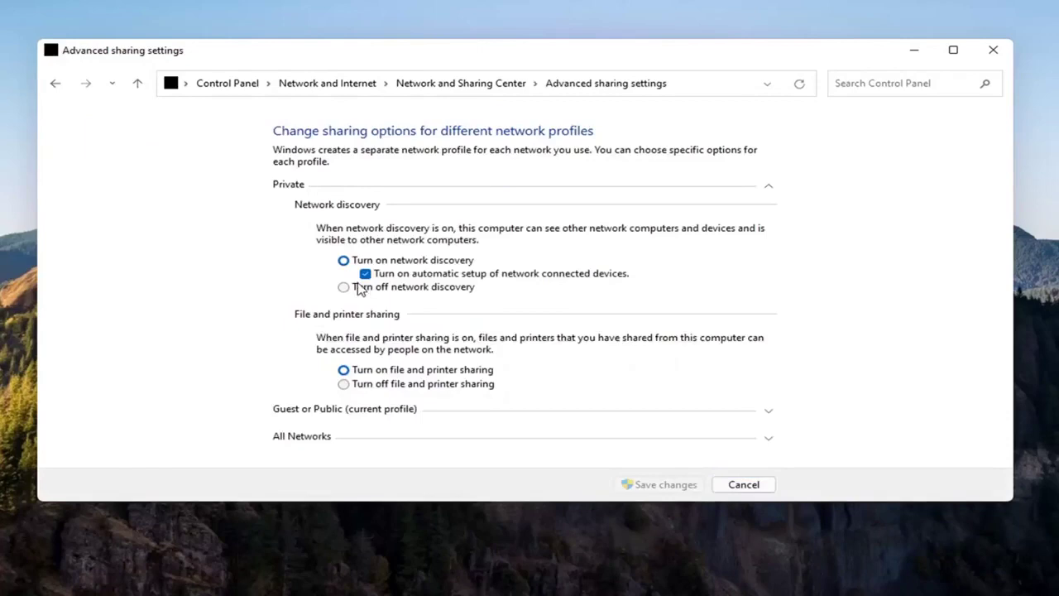
{"action": "left_click", "coordinate": [484, 187]}
{"action": "left_click", "coordinate": [484, 187]}
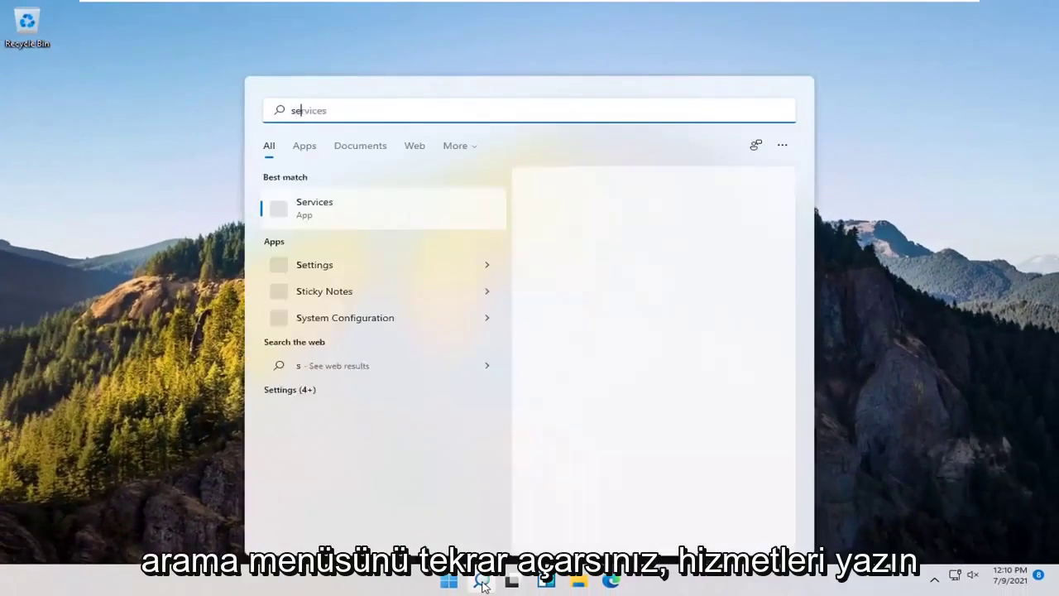
- Search for 'services' and open the Services console
{"action": "type", "text": "ces"}
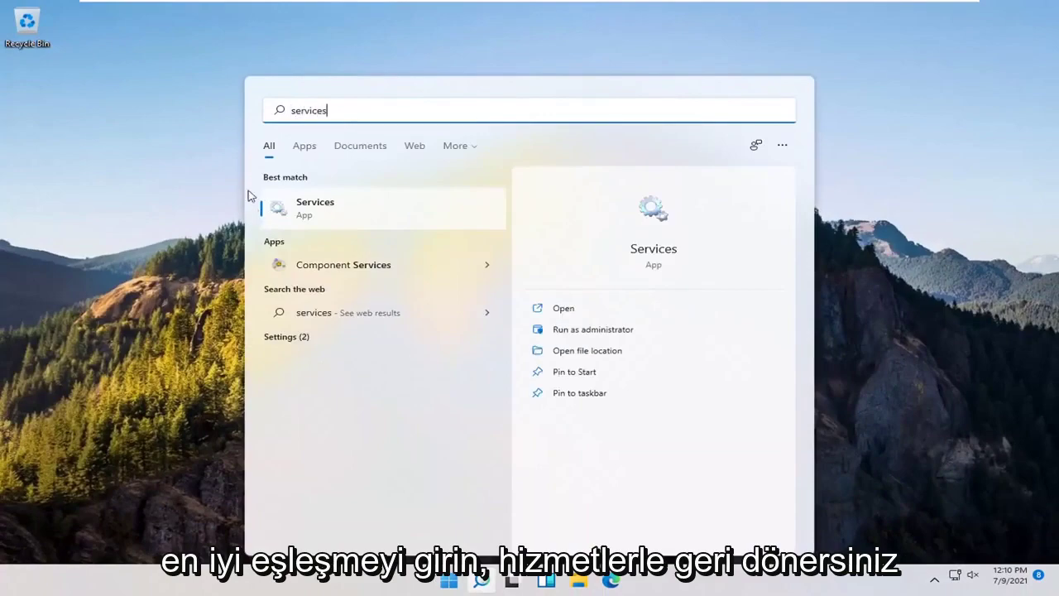
{"action": "left_click", "coordinate": [308, 210]}
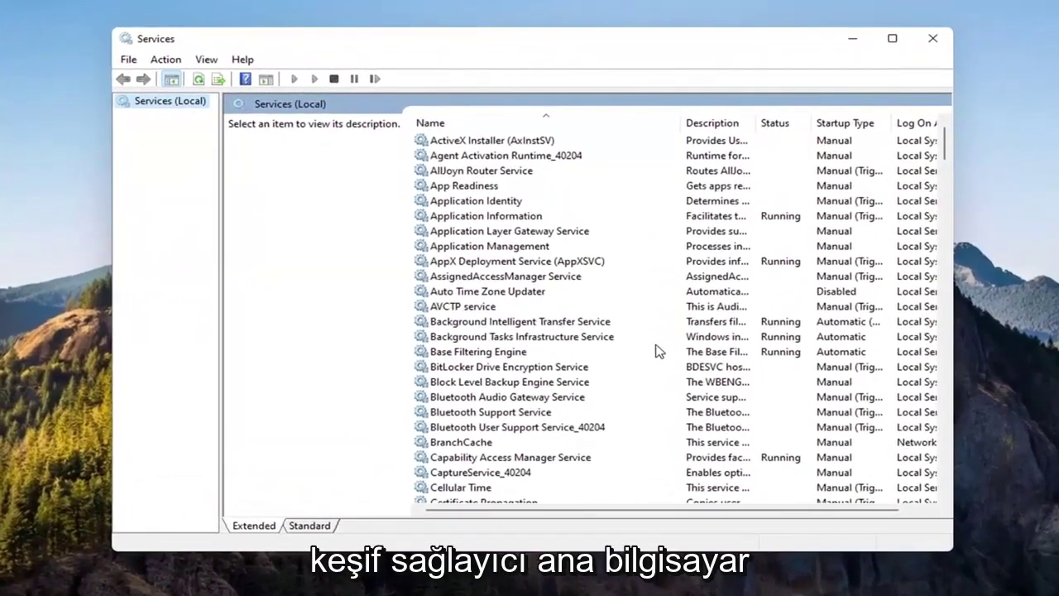
- Set Function Discovery Provider Host to Automatic startup and start it
{"action": "scroll", "coordinate": [627, 394], "scroll_direction": "down", "scroll_amount": 20}
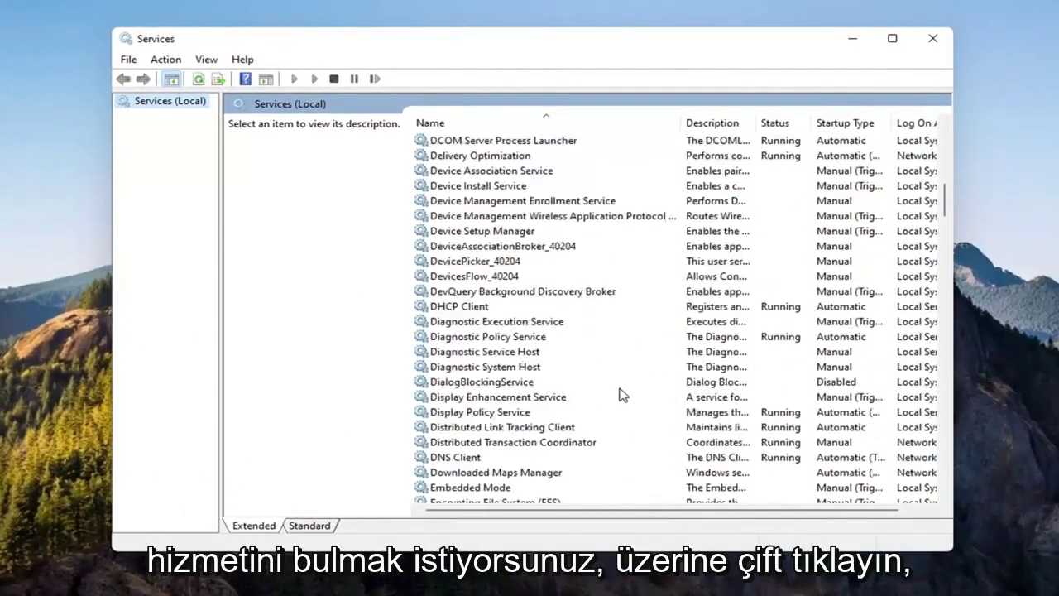
{"action": "left_click", "coordinate": [501, 307]}
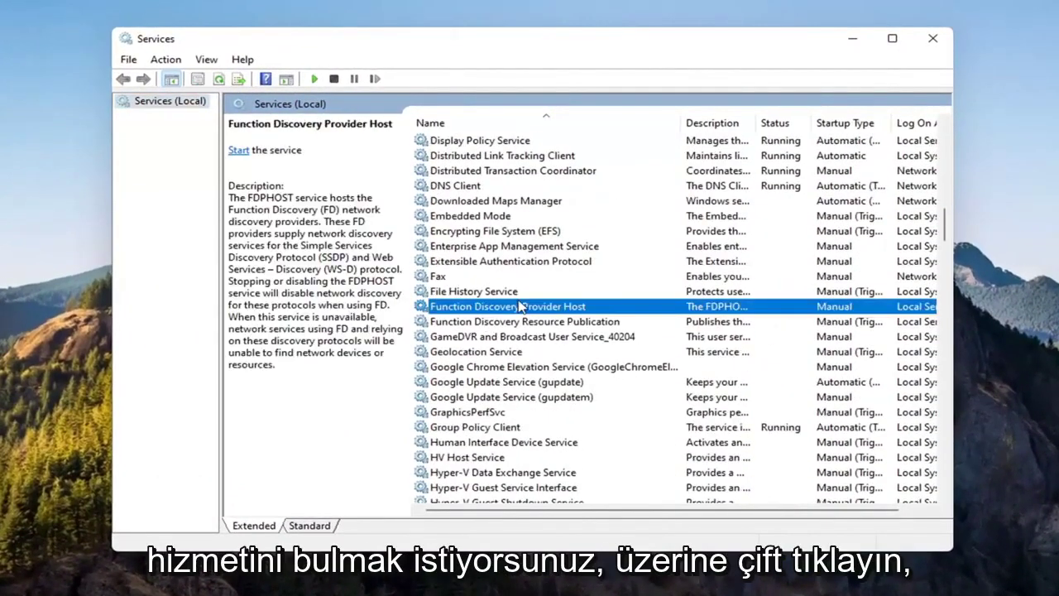
{"action": "double_click", "coordinate": [521, 306]}
{"action": "left_click", "coordinate": [505, 282]}
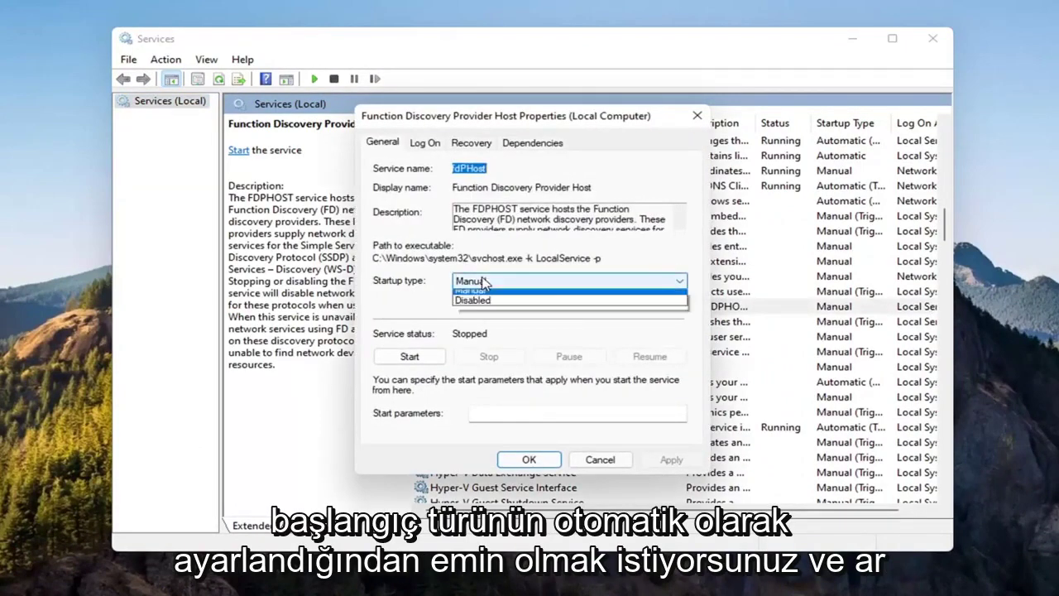
{"action": "left_click", "coordinate": [485, 308]}
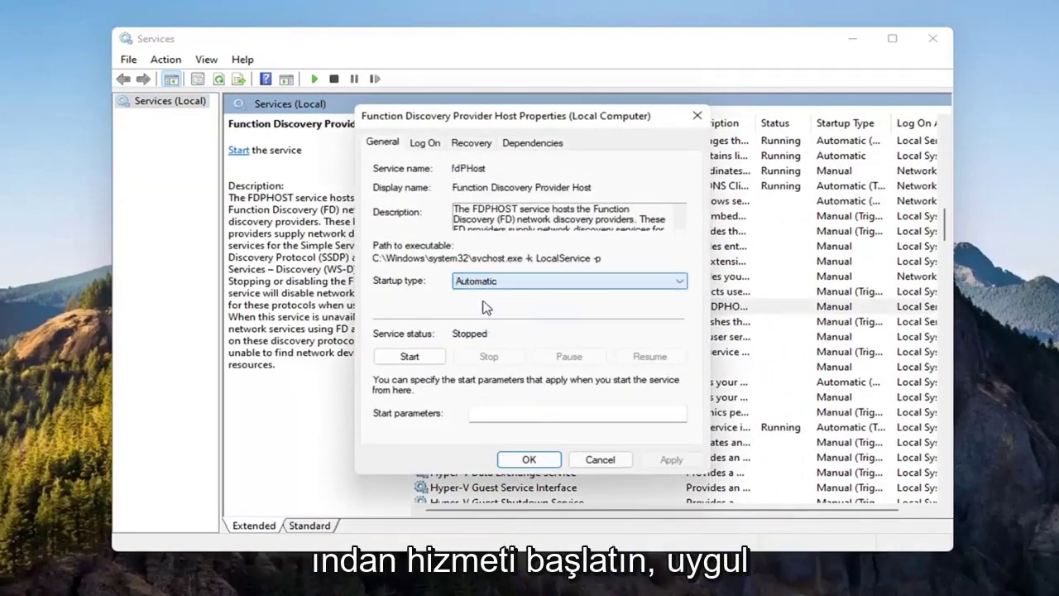
{"action": "left_click", "coordinate": [419, 355]}
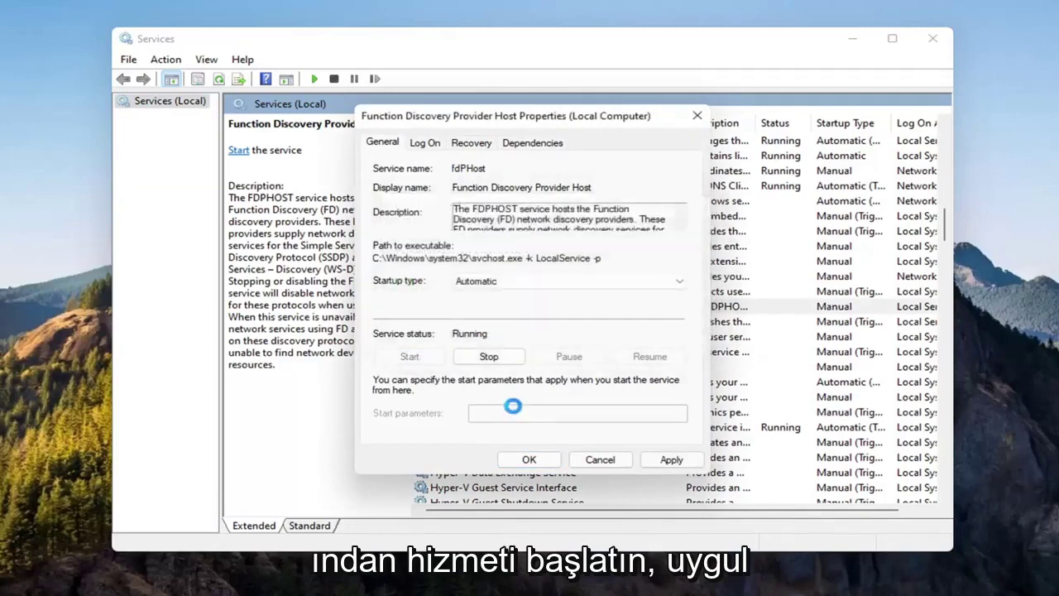
{"action": "left_click", "coordinate": [659, 462]}
{"action": "left_click", "coordinate": [528, 459]}
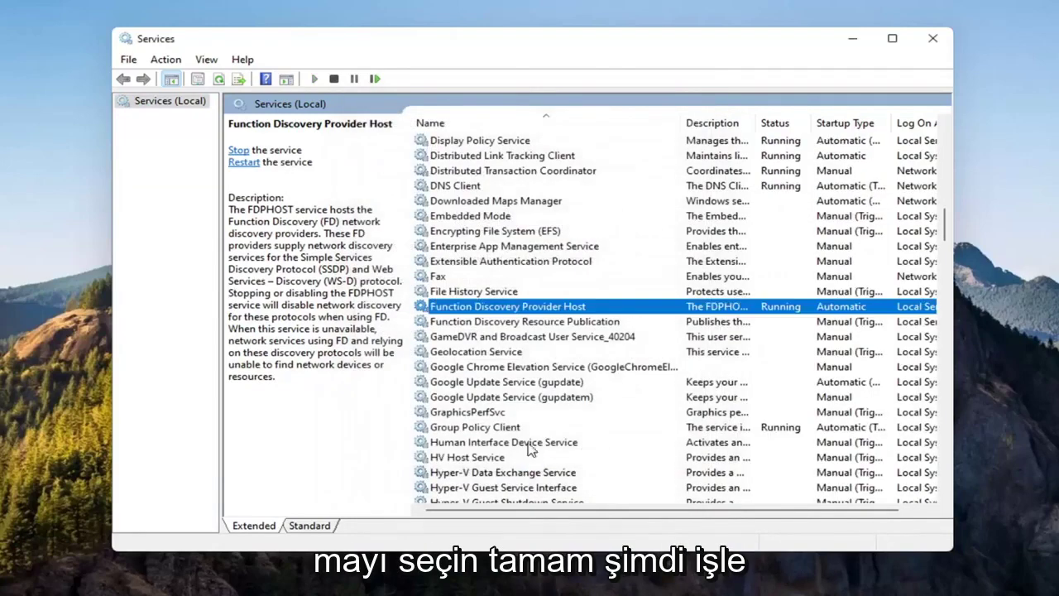
- Set Function Discovery Resource Publication to Automatic startup and start it
{"action": "left_click", "coordinate": [494, 325]}
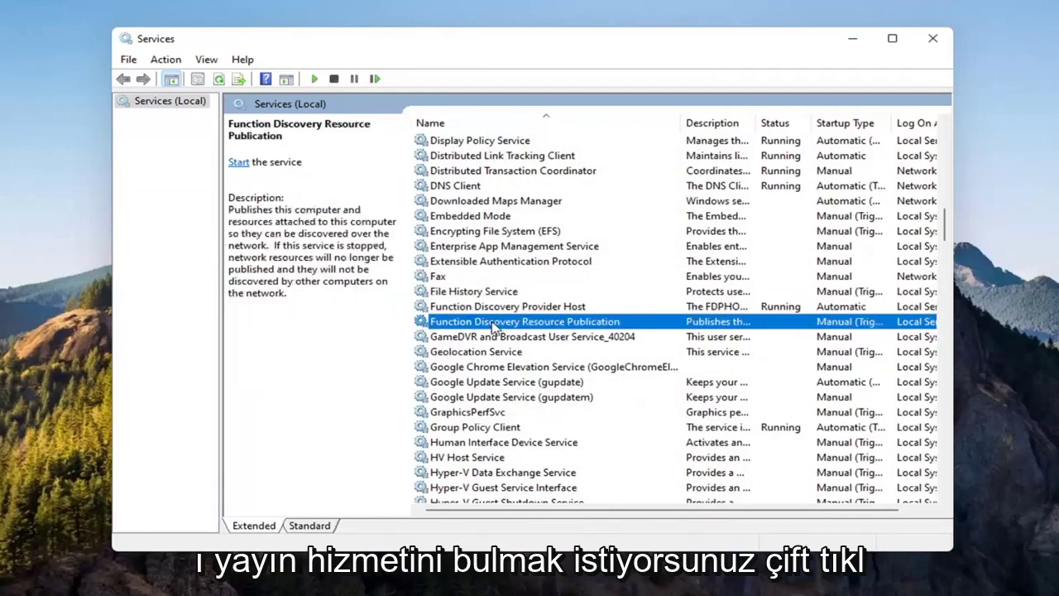
{"action": "double_click", "coordinate": [495, 324]}
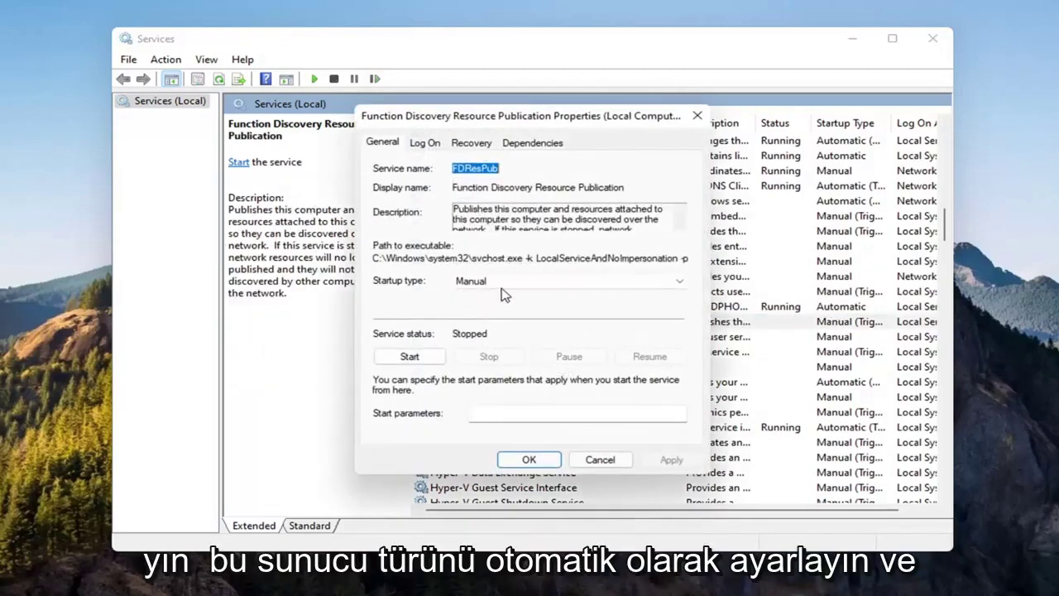
{"action": "left_click", "coordinate": [503, 282]}
{"action": "left_click", "coordinate": [504, 306]}
{"action": "left_click", "coordinate": [407, 356]}
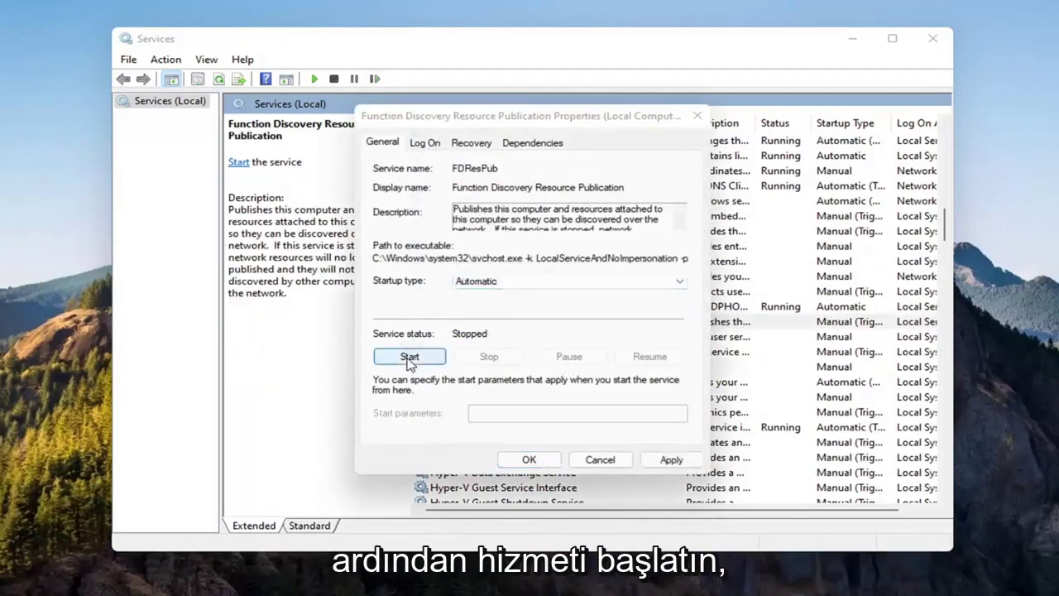
{"action": "left_click", "coordinate": [670, 459]}
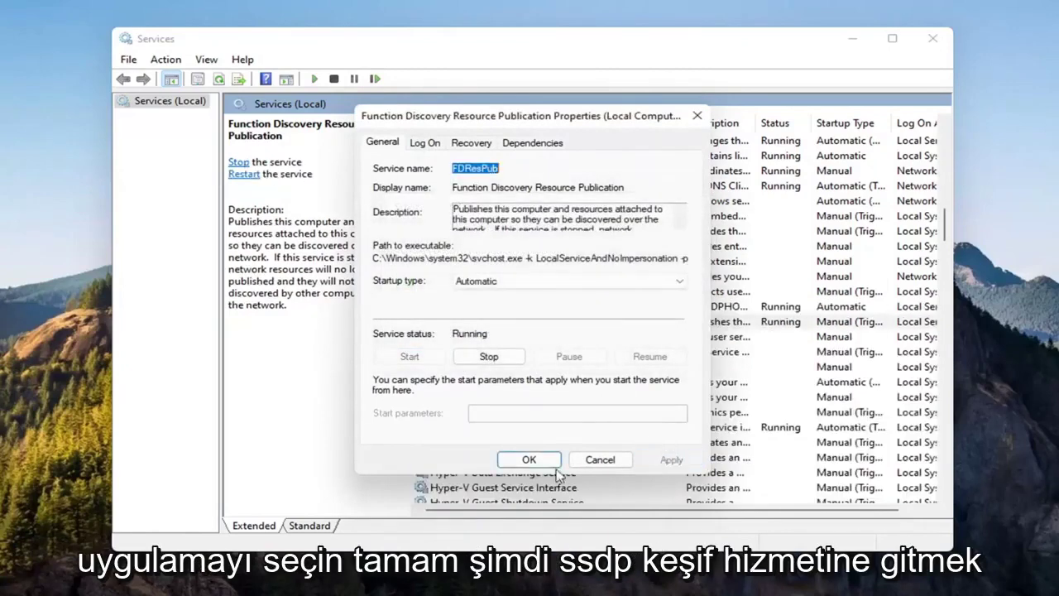
{"action": "left_click", "coordinate": [529, 460]}
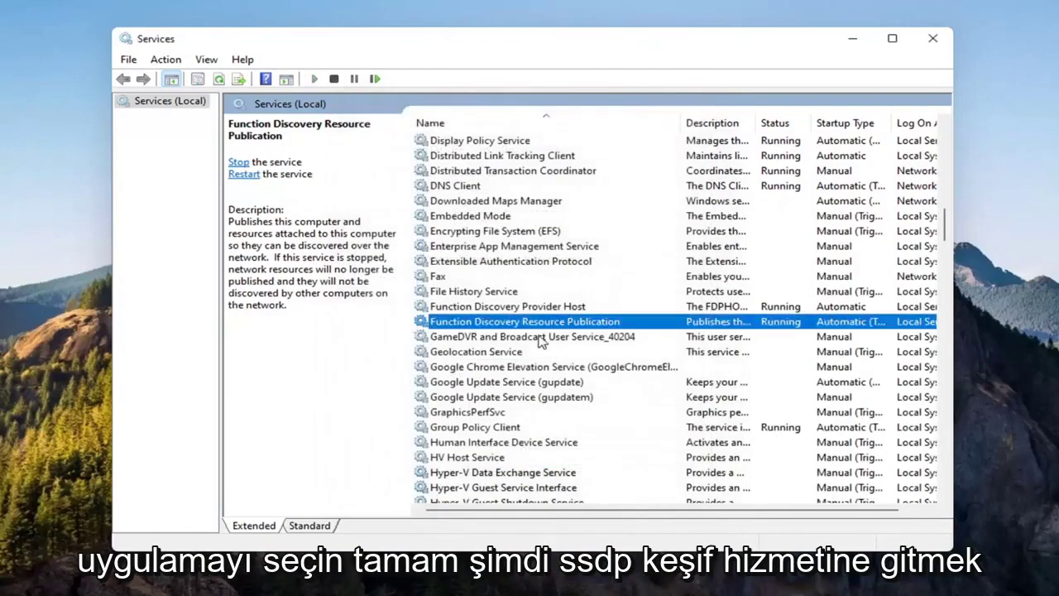
- Change SSDP Discovery's startup type to Automatic and apply it
{"action": "scroll", "coordinate": [546, 348], "scroll_direction": "down", "scroll_amount": 6}
{"action": "scroll", "coordinate": [558, 368], "scroll_direction": "down", "scroll_amount": 8}
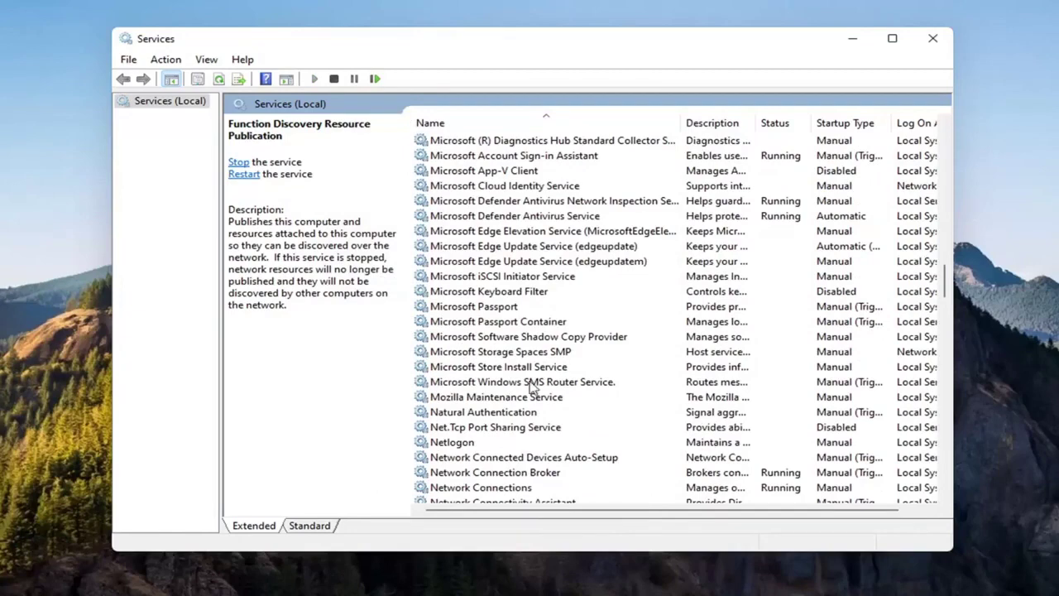
{"action": "scroll", "coordinate": [531, 388], "scroll_direction": "down", "scroll_amount": 2}
{"action": "scroll", "coordinate": [532, 388], "scroll_direction": "down", "scroll_amount": 17}
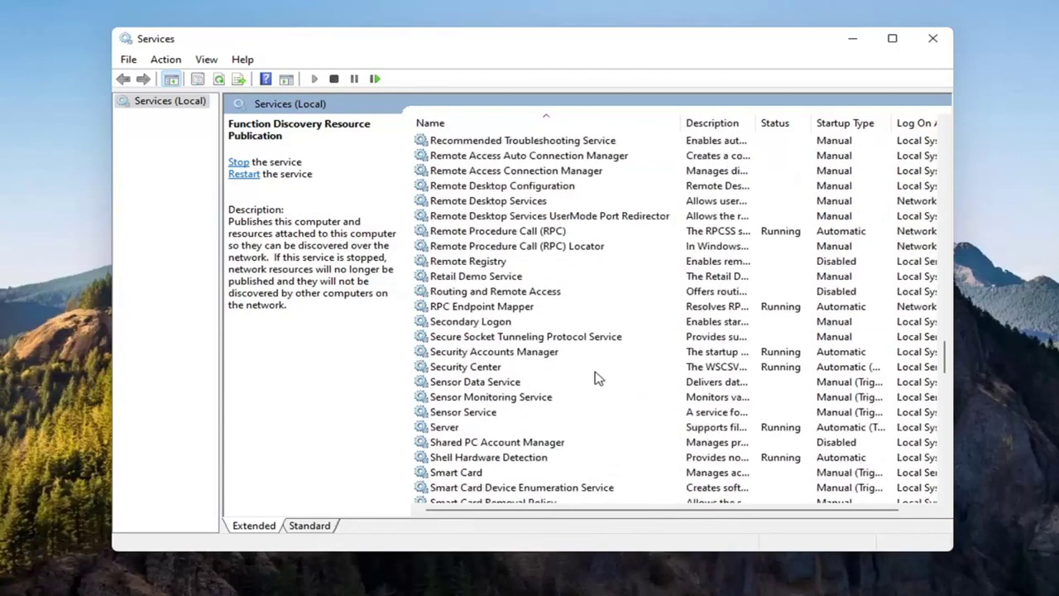
{"action": "scroll", "coordinate": [480, 360], "scroll_direction": "down", "scroll_amount": 2}
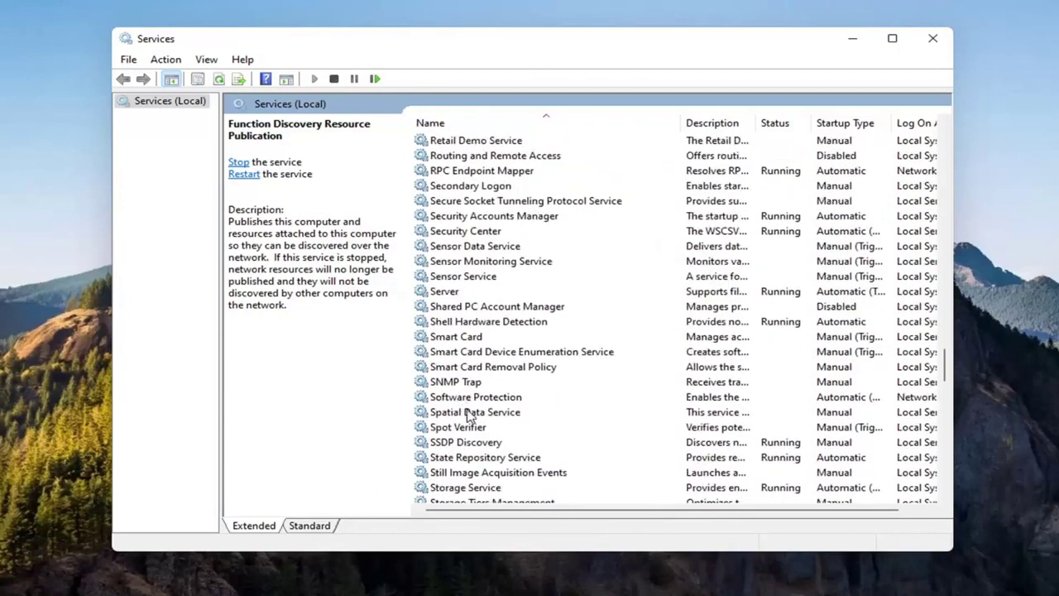
{"action": "left_click", "coordinate": [464, 443]}
{"action": "scroll", "coordinate": [464, 447], "scroll_direction": "down", "scroll_amount": 2}
{"action": "double_click", "coordinate": [459, 354]}
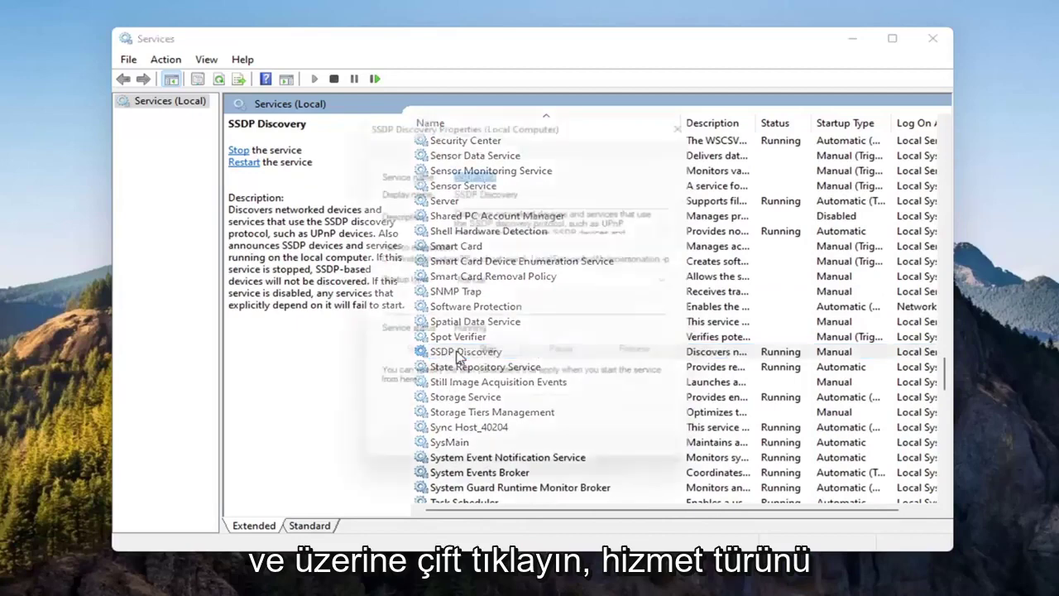
{"action": "left_click", "coordinate": [465, 281]}
{"action": "left_click", "coordinate": [470, 308]}
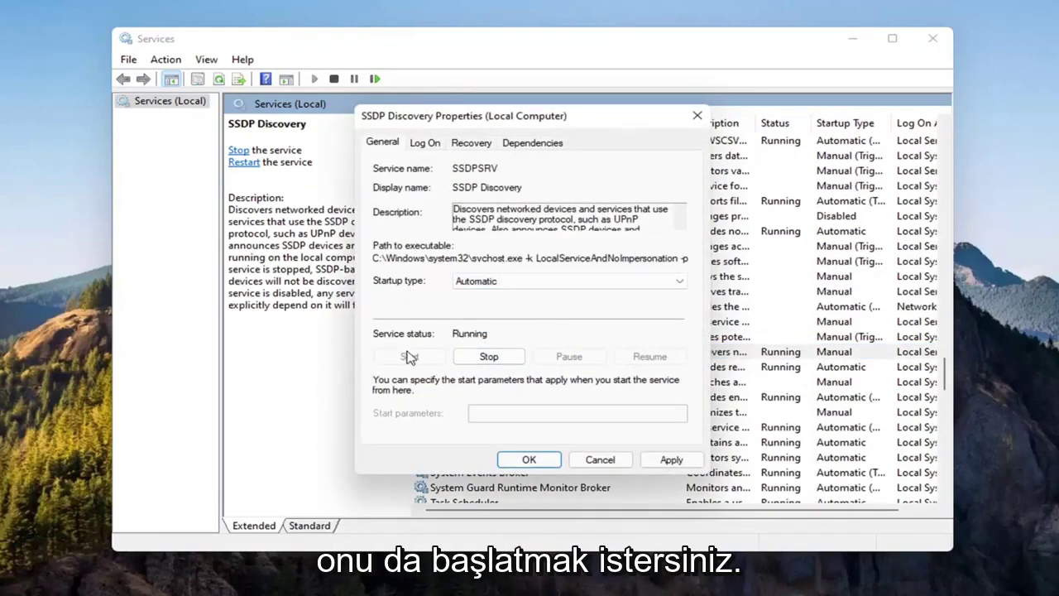
{"action": "left_click", "coordinate": [669, 458]}
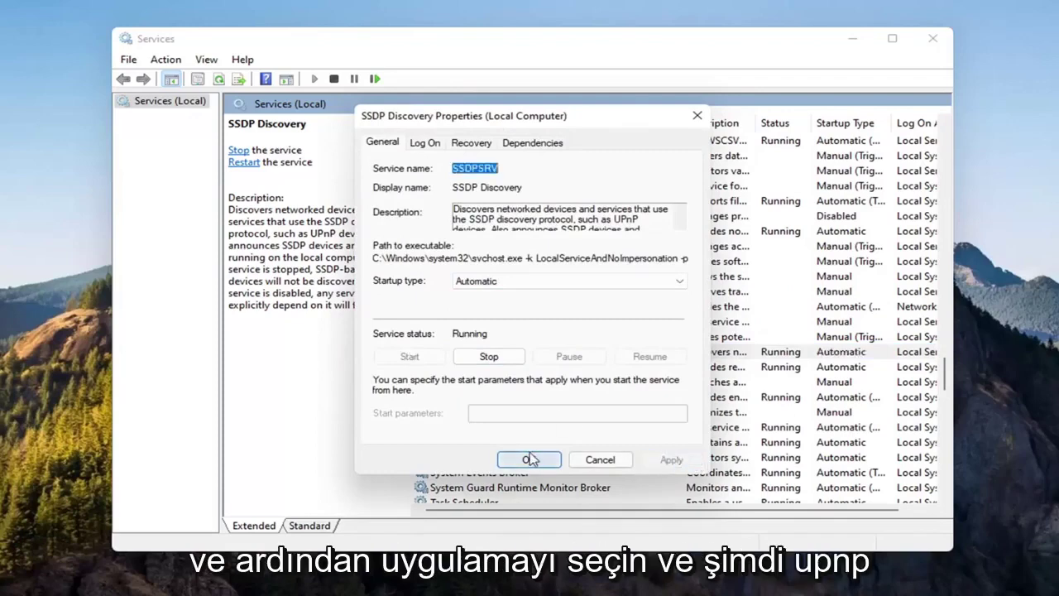
{"action": "left_click", "coordinate": [532, 458]}
- Set UPnP Device Host to Automatic, start it, and close the Services console
{"action": "scroll", "coordinate": [542, 378], "scroll_direction": "down", "scroll_amount": 5}
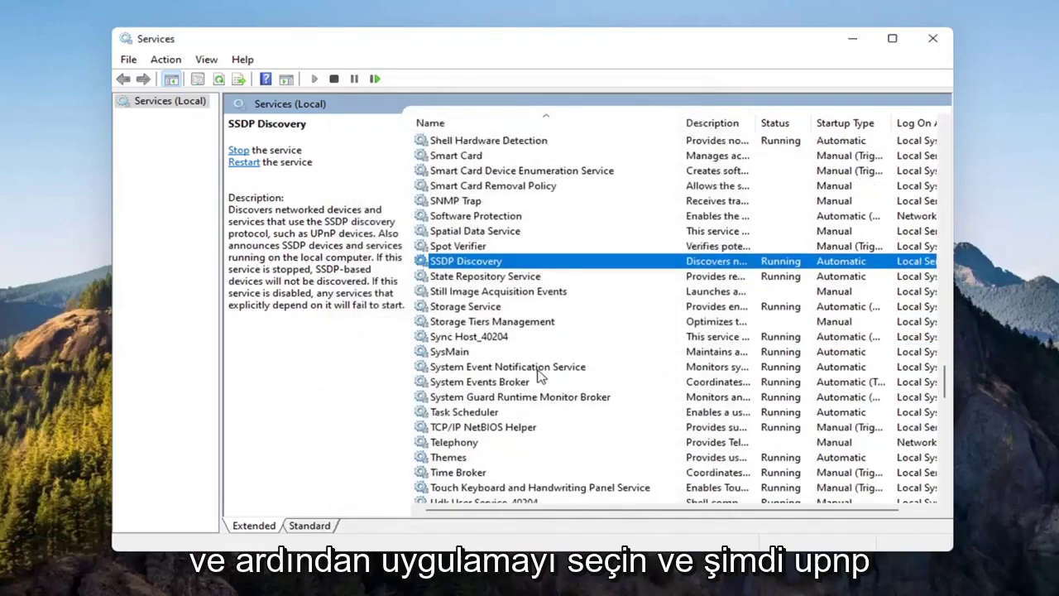
{"action": "scroll", "coordinate": [541, 378], "scroll_direction": "down", "scroll_amount": 1}
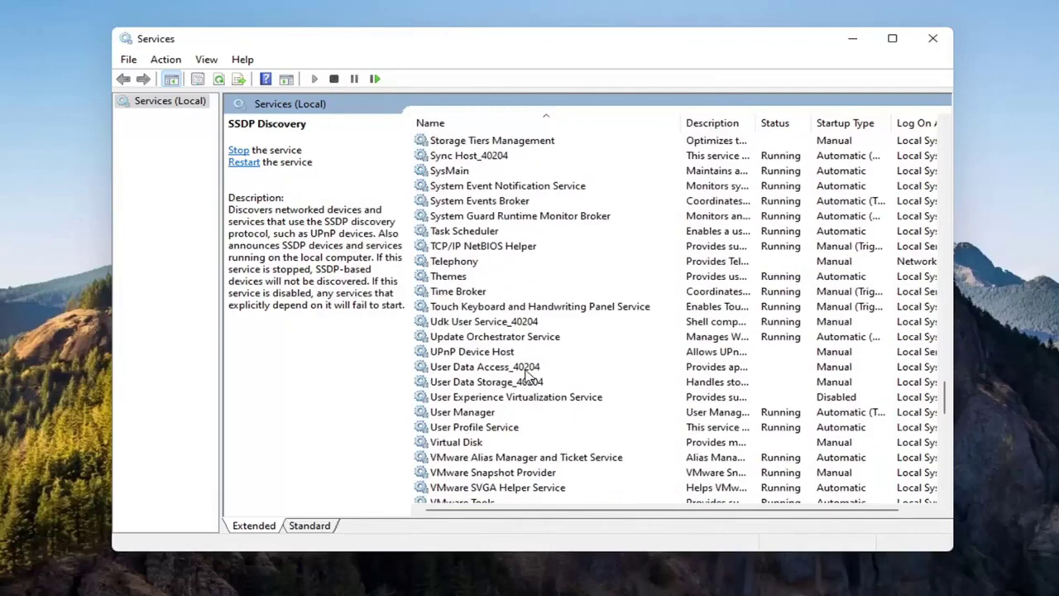
{"action": "left_click", "coordinate": [468, 352]}
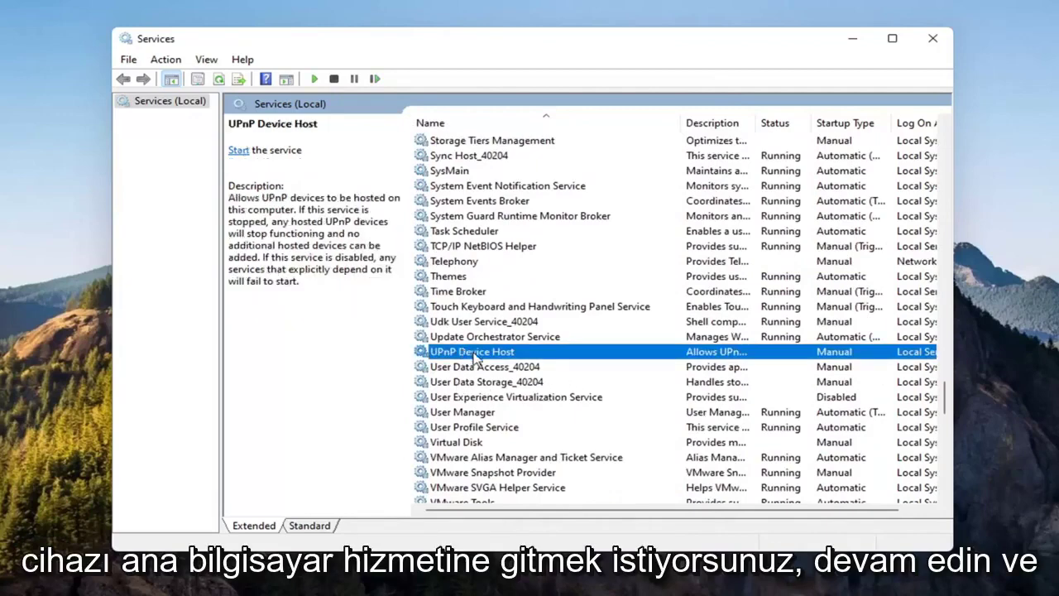
{"action": "double_click", "coordinate": [474, 354]}
{"action": "left_click", "coordinate": [485, 281]}
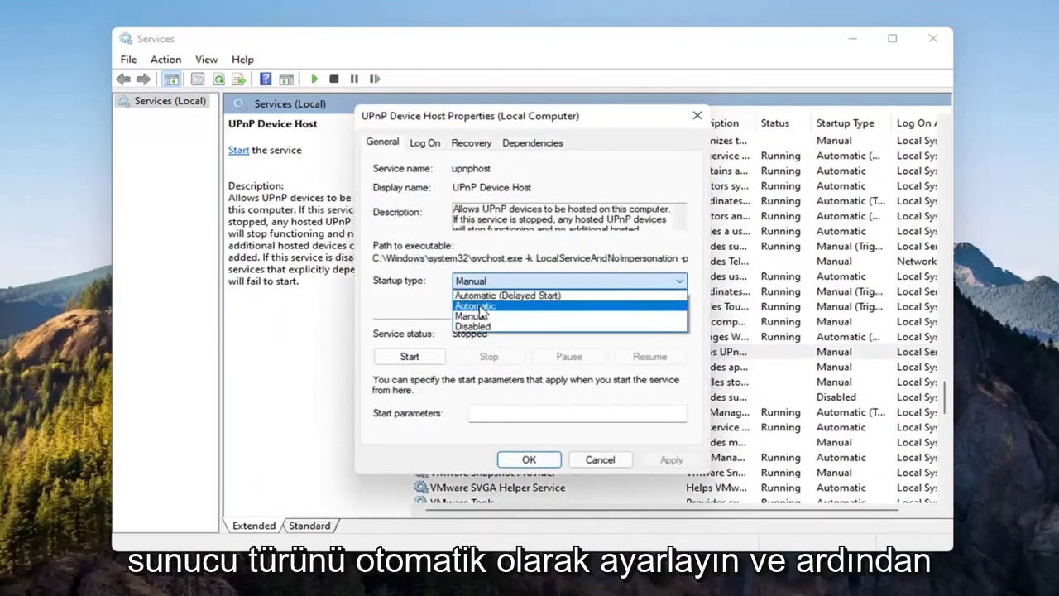
{"action": "left_click", "coordinate": [481, 306]}
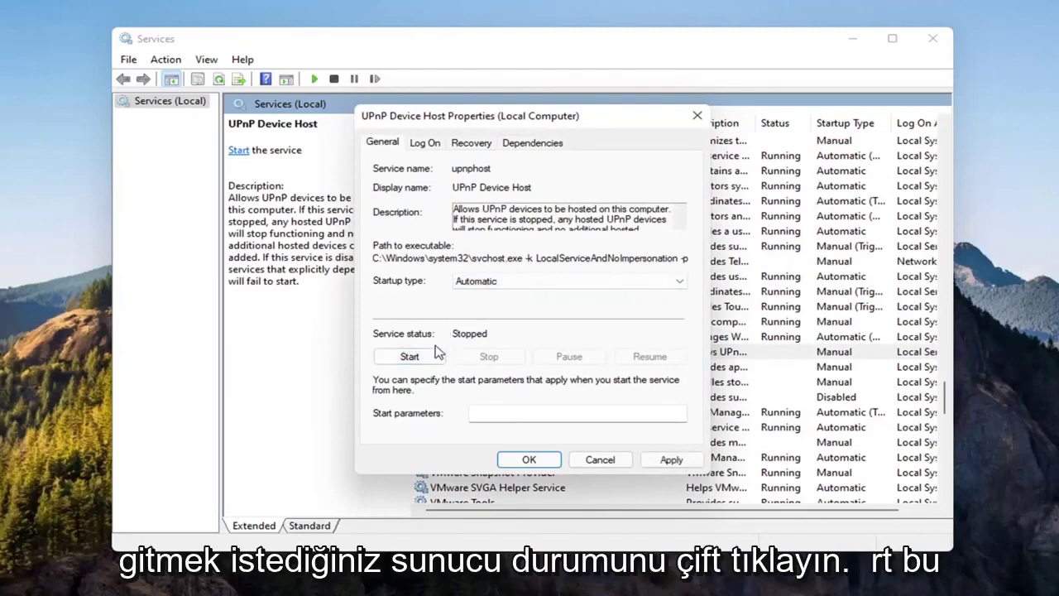
{"action": "left_click", "coordinate": [410, 356]}
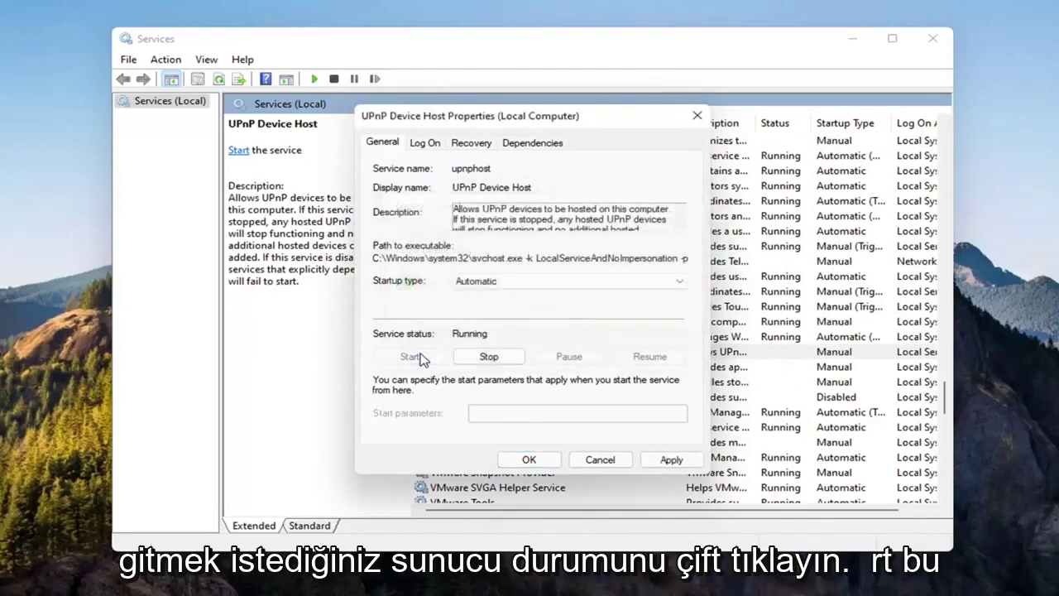
{"action": "left_click", "coordinate": [666, 459]}
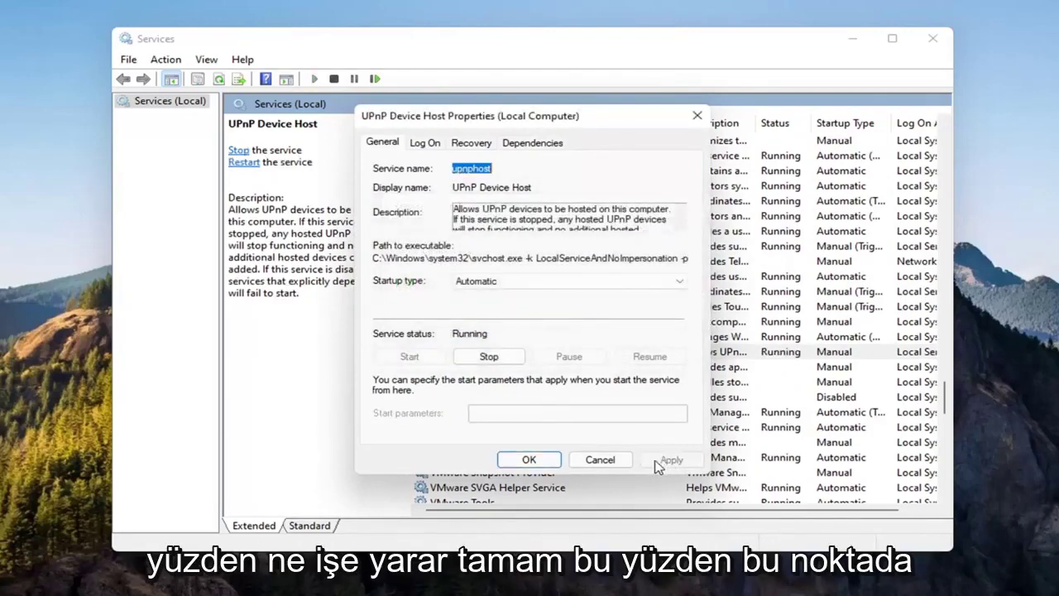
{"action": "left_click", "coordinate": [528, 460]}
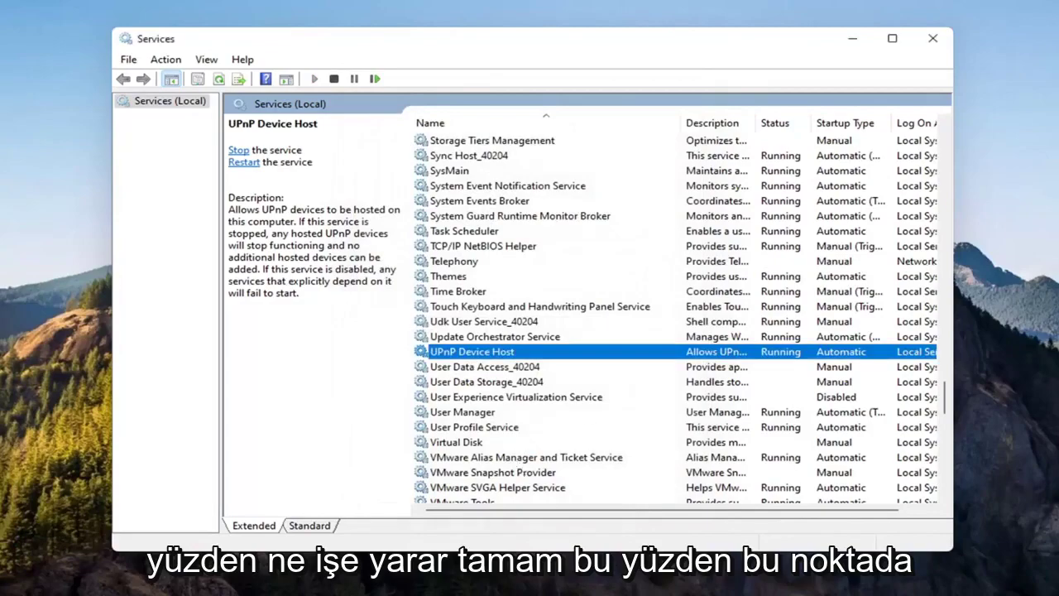
{"action": "left_click", "coordinate": [932, 38]}
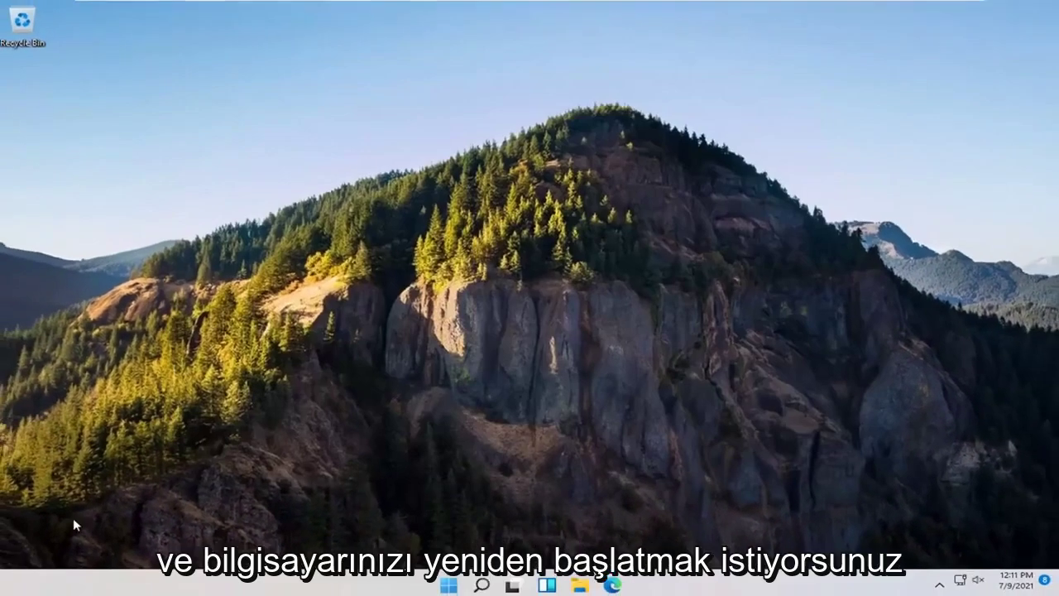
- Bring up the Start quick-link menu's Shut down or sign out options
{"action": "right_click", "coordinate": [448, 585]}
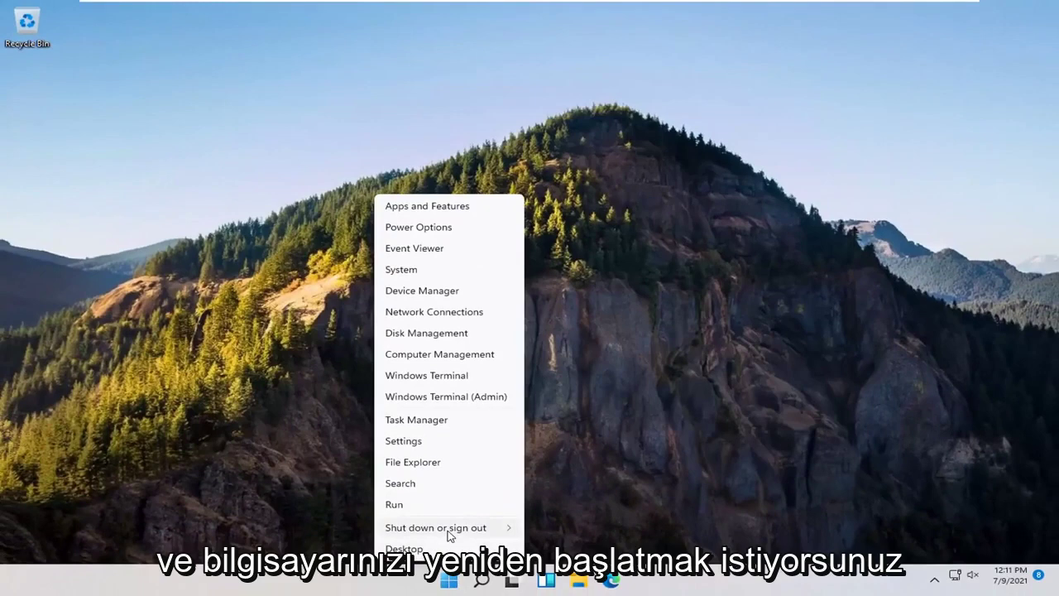
{"action": "mouse_move", "coordinate": [449, 535]}
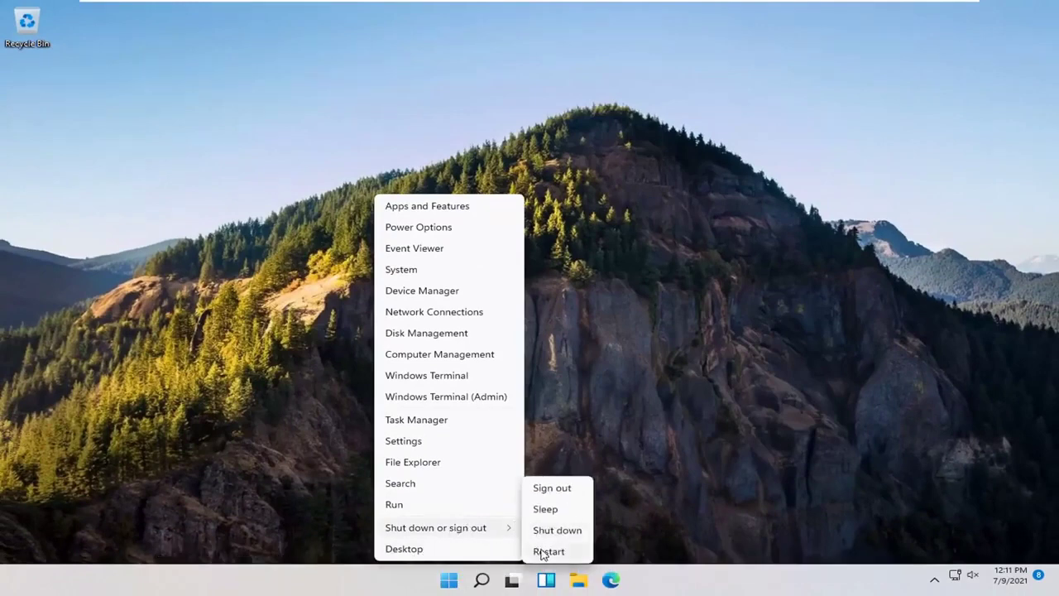